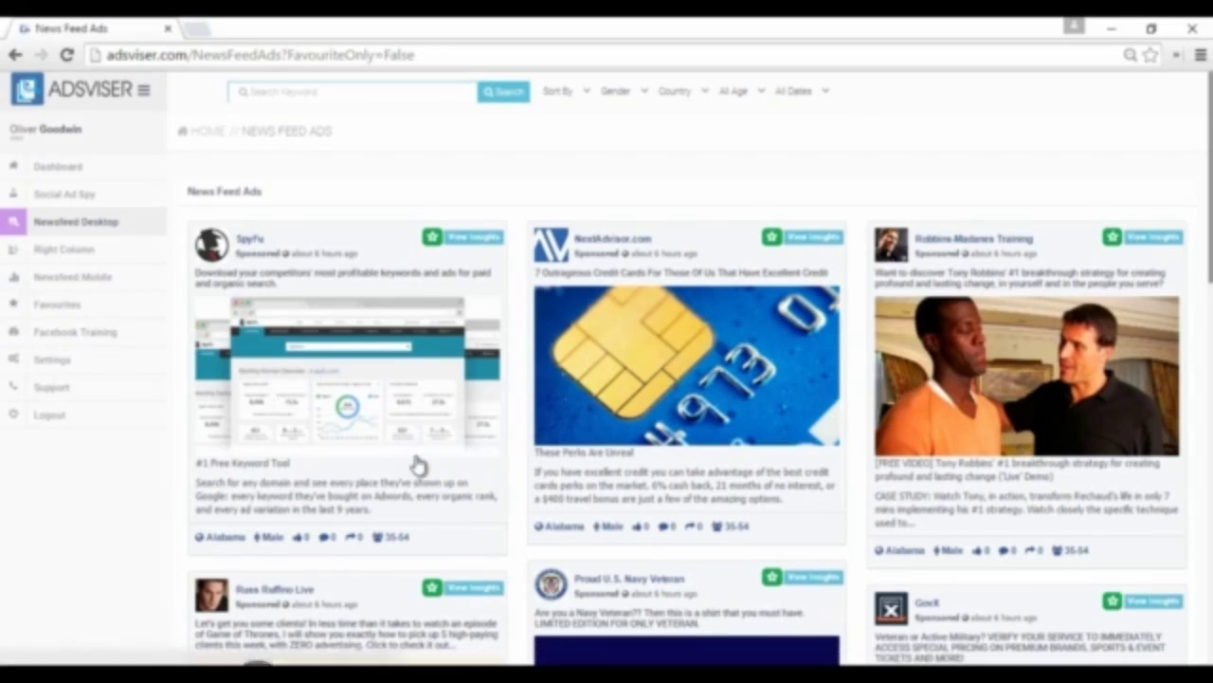
# Step: Browse the desktop news feed ads, examining their images, descriptions and engagement details
pyautogui.scroll(-2, 417, 457)
pyautogui.scroll(-2, 417, 457)
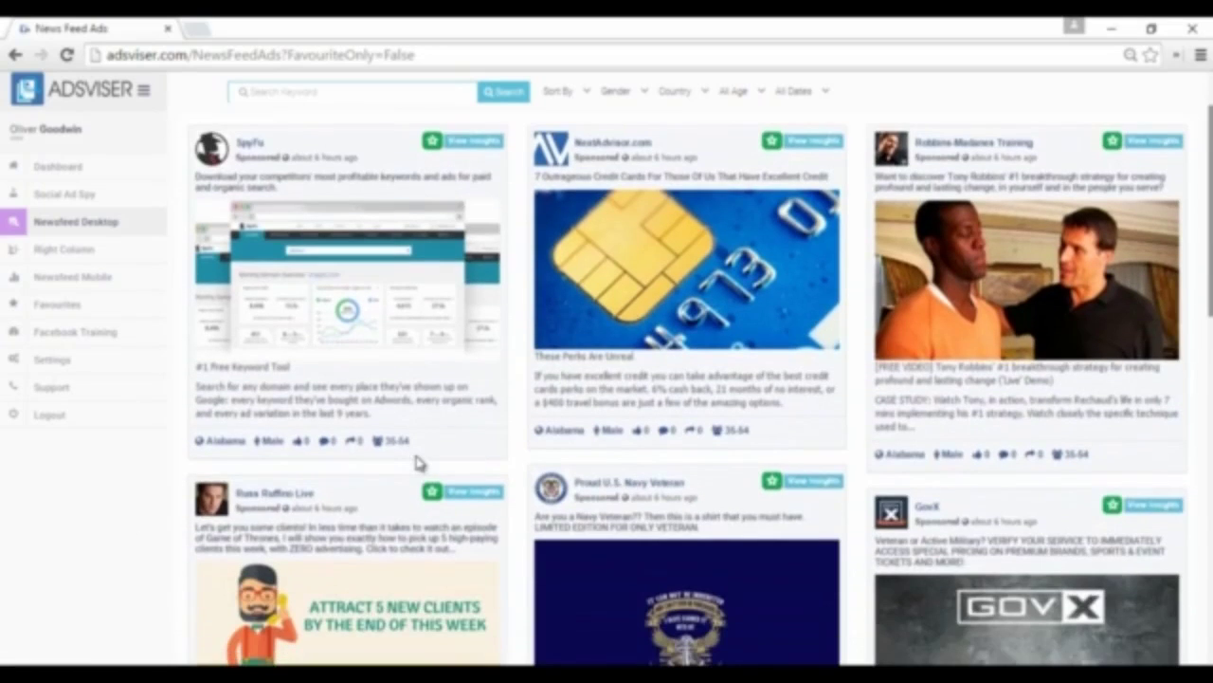
pyautogui.scroll(-1, 418, 461)
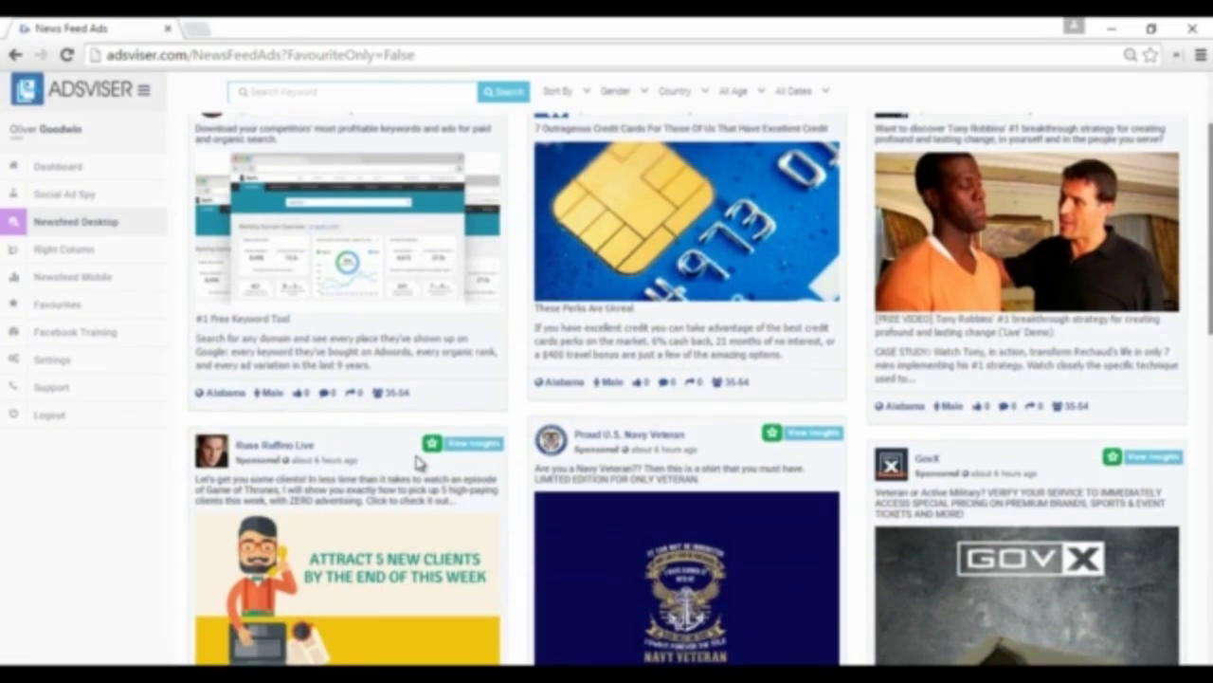
pyautogui.scroll(-3, 417, 462)
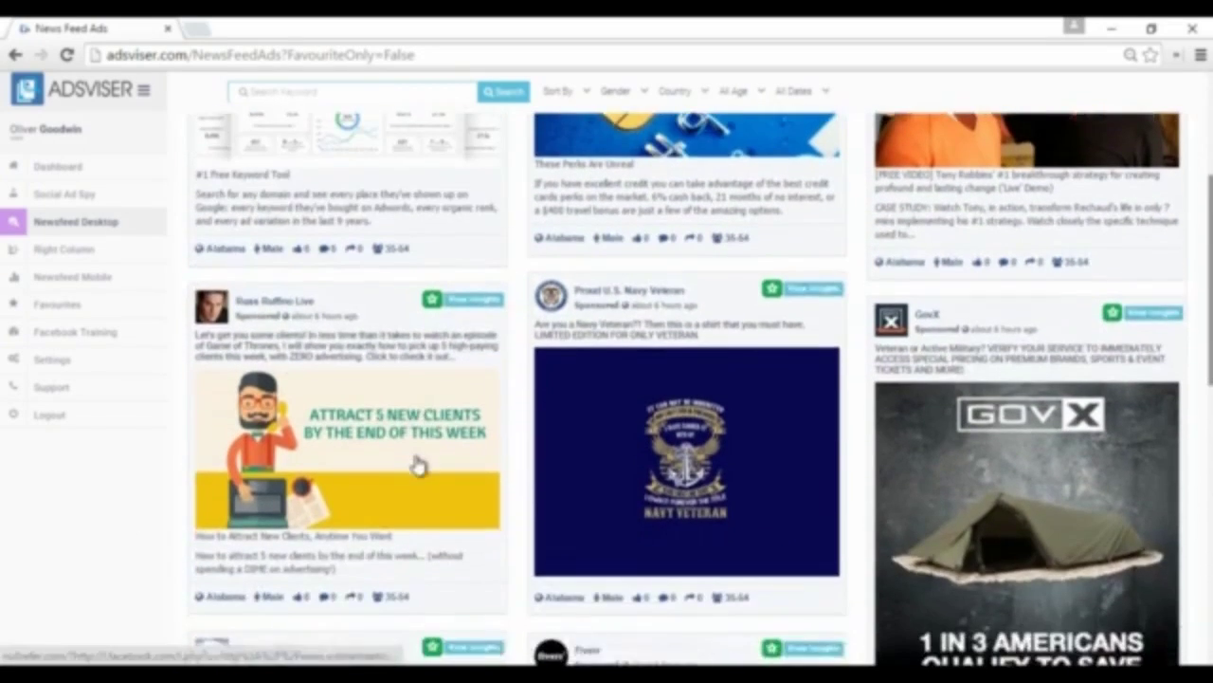
pyautogui.scroll(2, 417, 464)
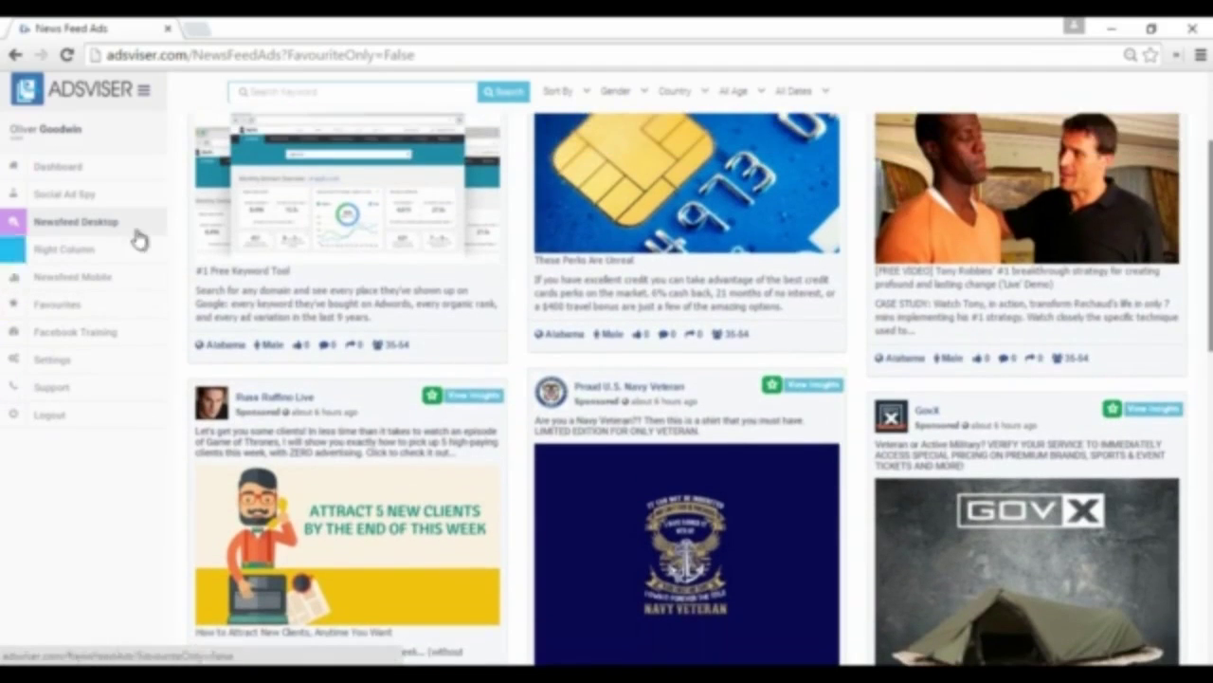
pyautogui.scroll(4, 442, 316)
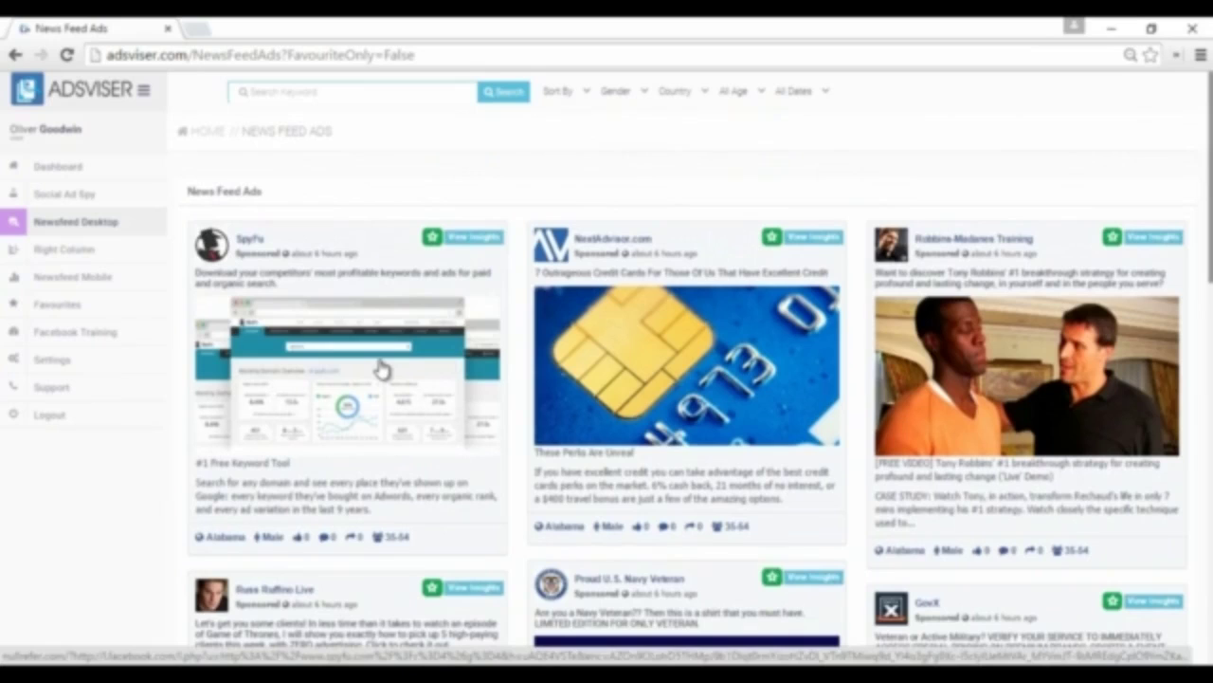
pyautogui.scroll(-1, 380, 368)
pyautogui.scroll(1, 377, 359)
pyautogui.scroll(-1, 379, 358)
pyautogui.scroll(1, 377, 358)
# Step: Add "diet" as a keyword for the news feed ad search
pyautogui.write('diet')
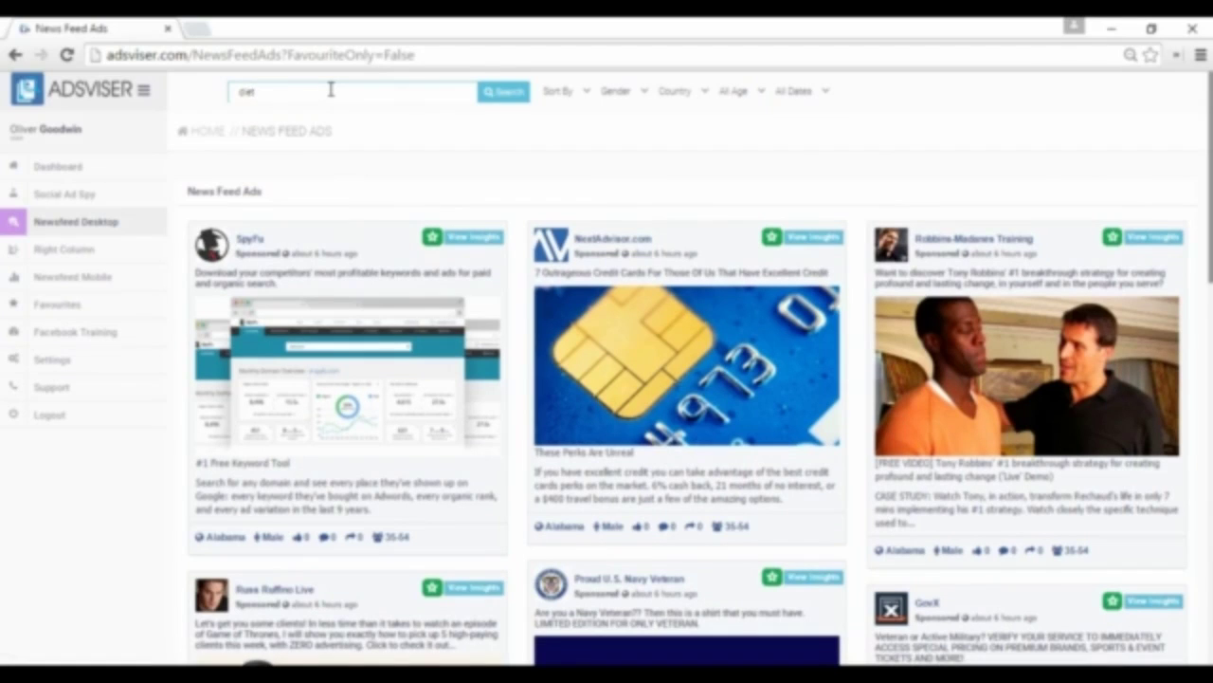
pyautogui.press('Return')
pyautogui.scroll(-1, 309, 181)
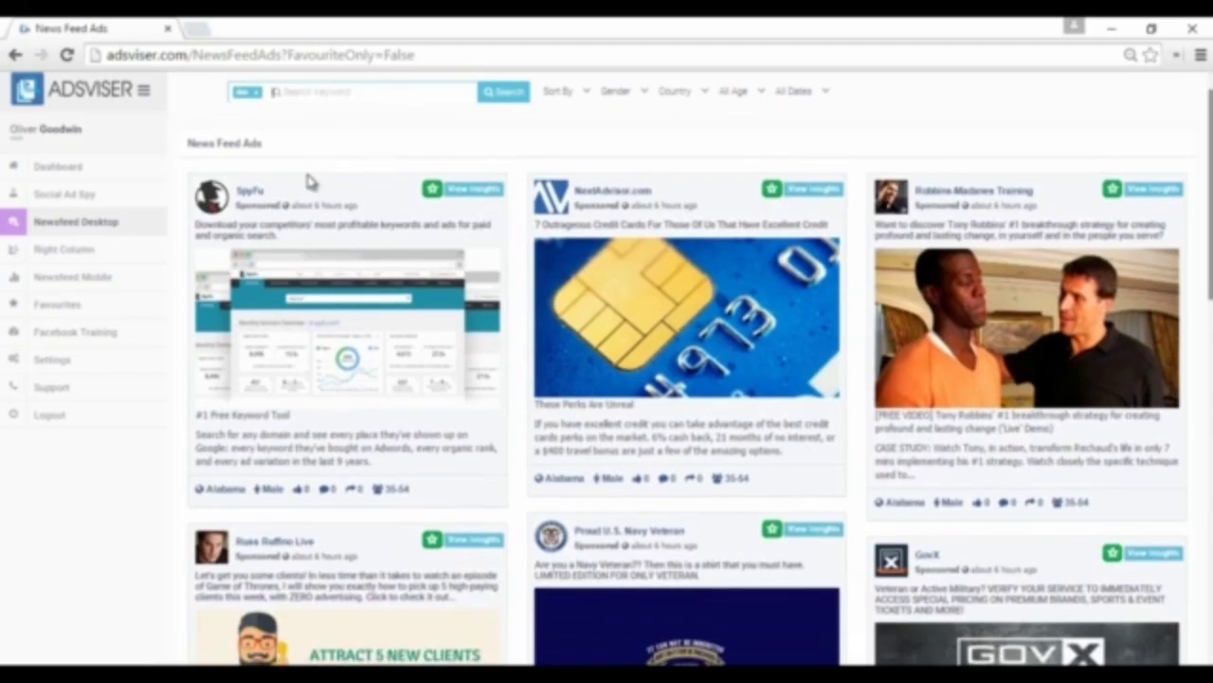
# Step: Add a second keyword alongside "diet" in the ad search and remove it again
pyautogui.scroll(1, 309, 181)
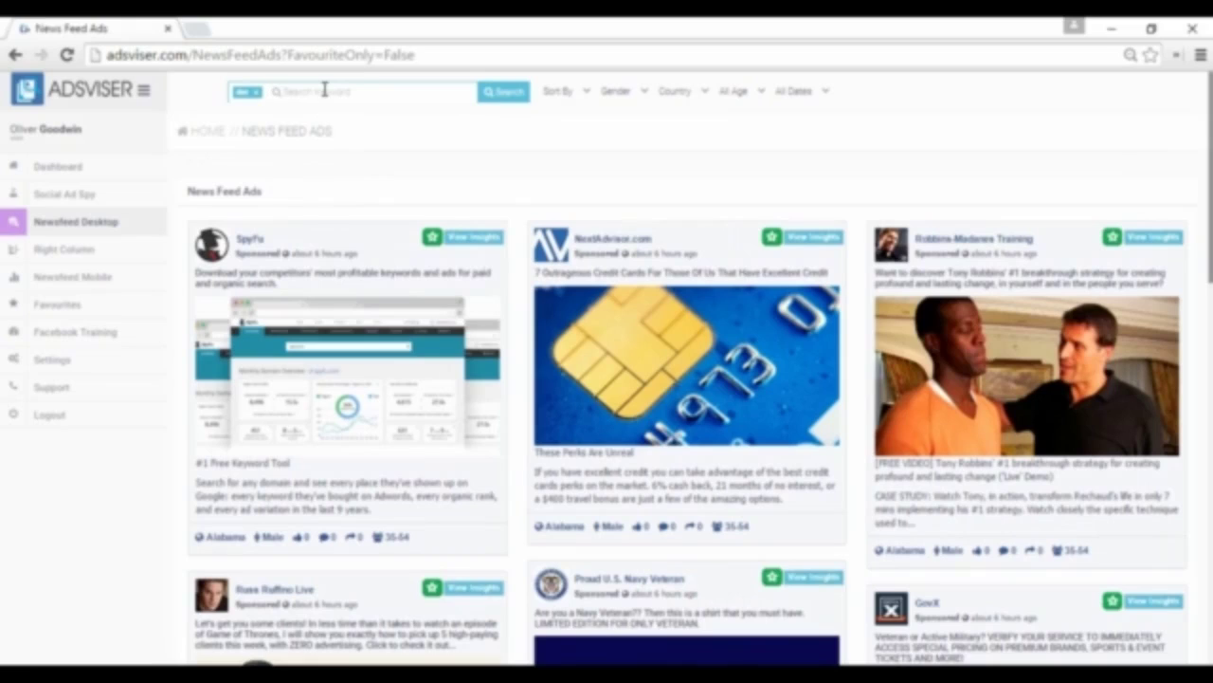
pyautogui.write('s')
pyautogui.press('Return')
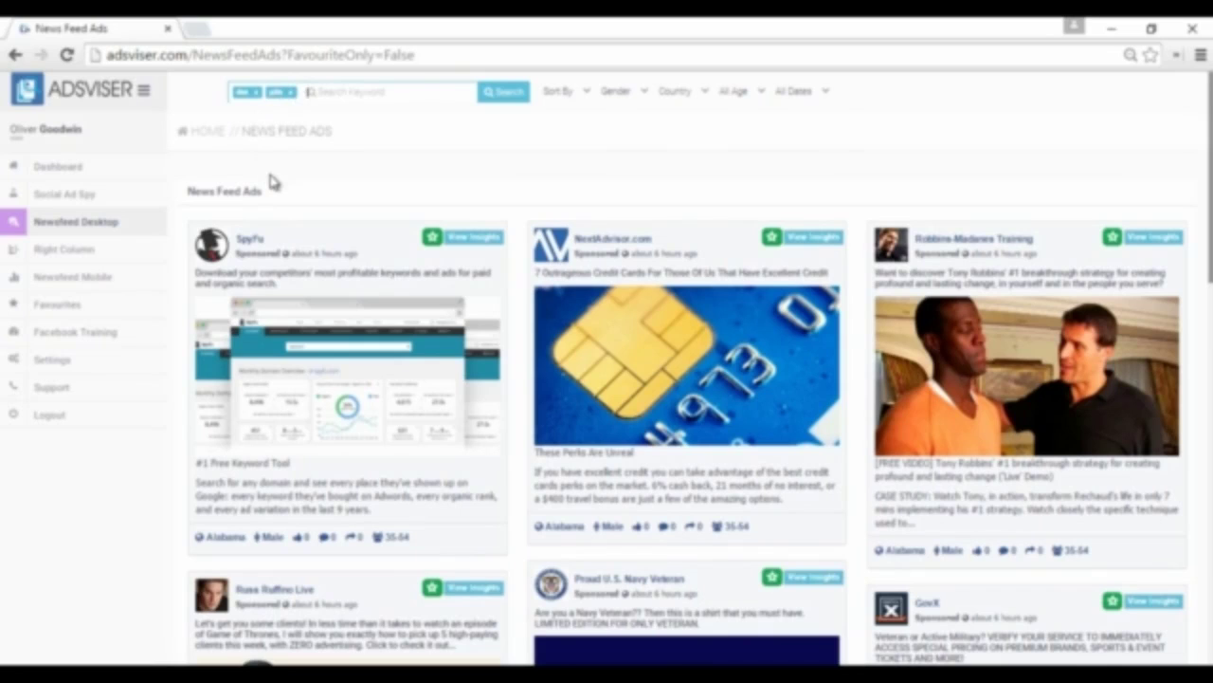
pyautogui.scroll(-1, 273, 182)
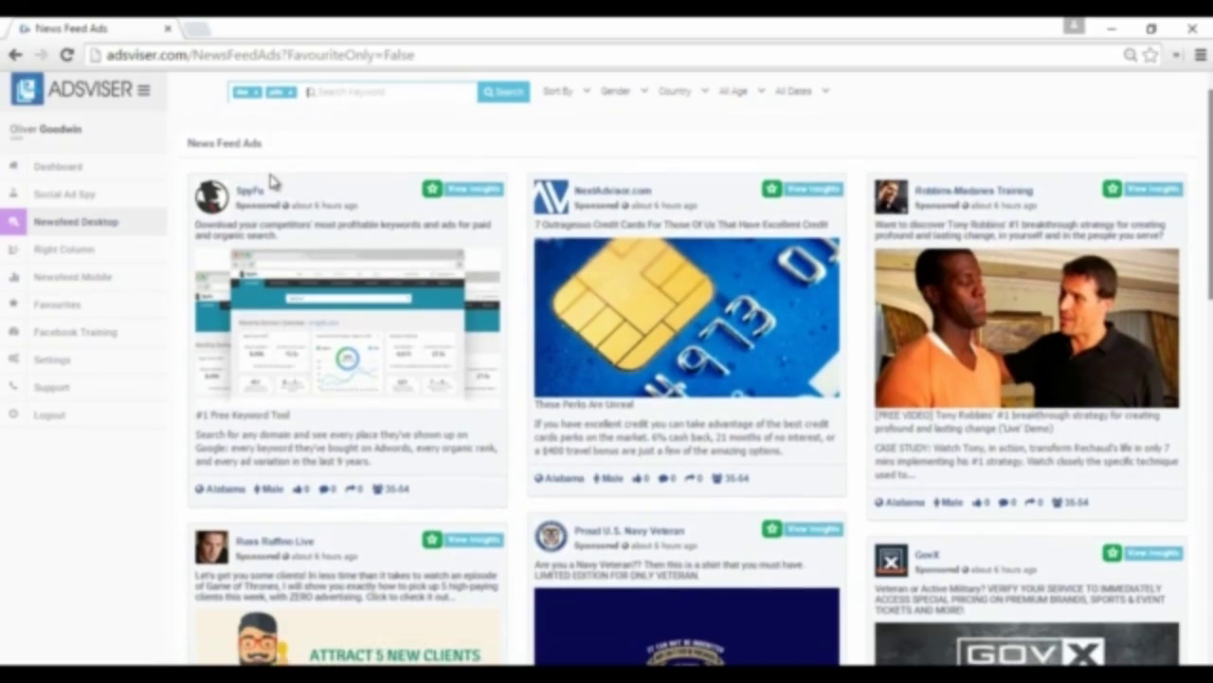
pyautogui.scroll(1, 273, 182)
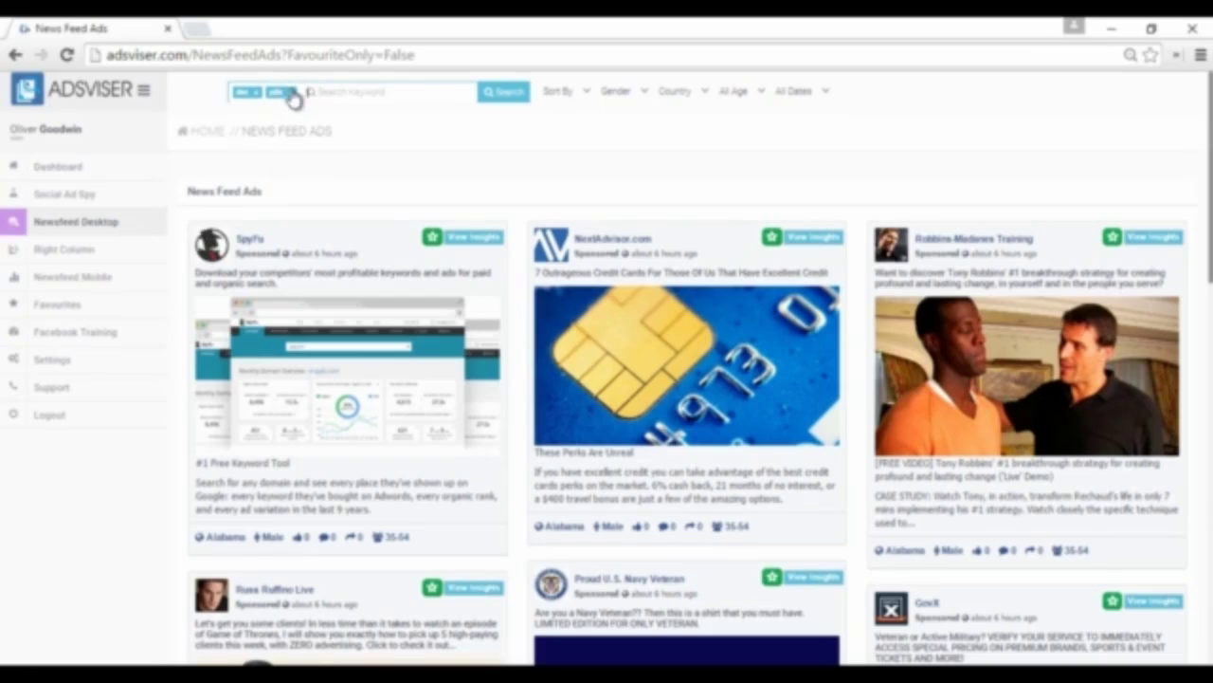
pyautogui.click(293, 92)
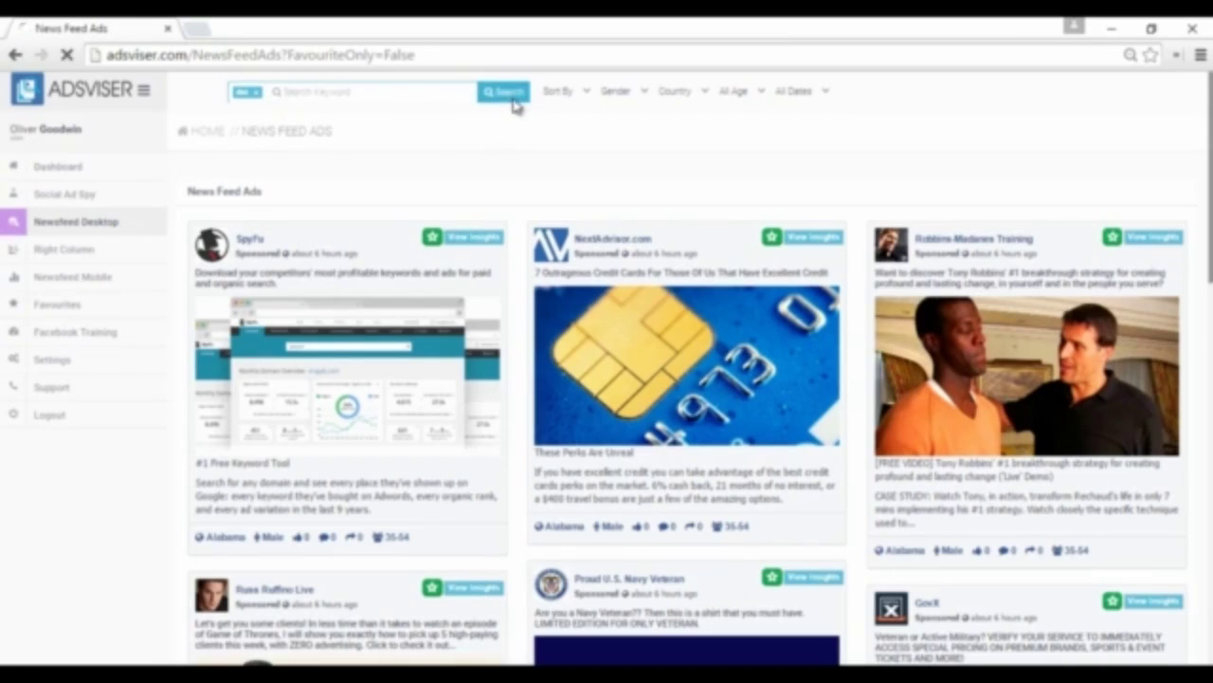
# Step: Search the news feed ads for the "diet" keyword and look through the matching ads
pyautogui.click(513, 107)
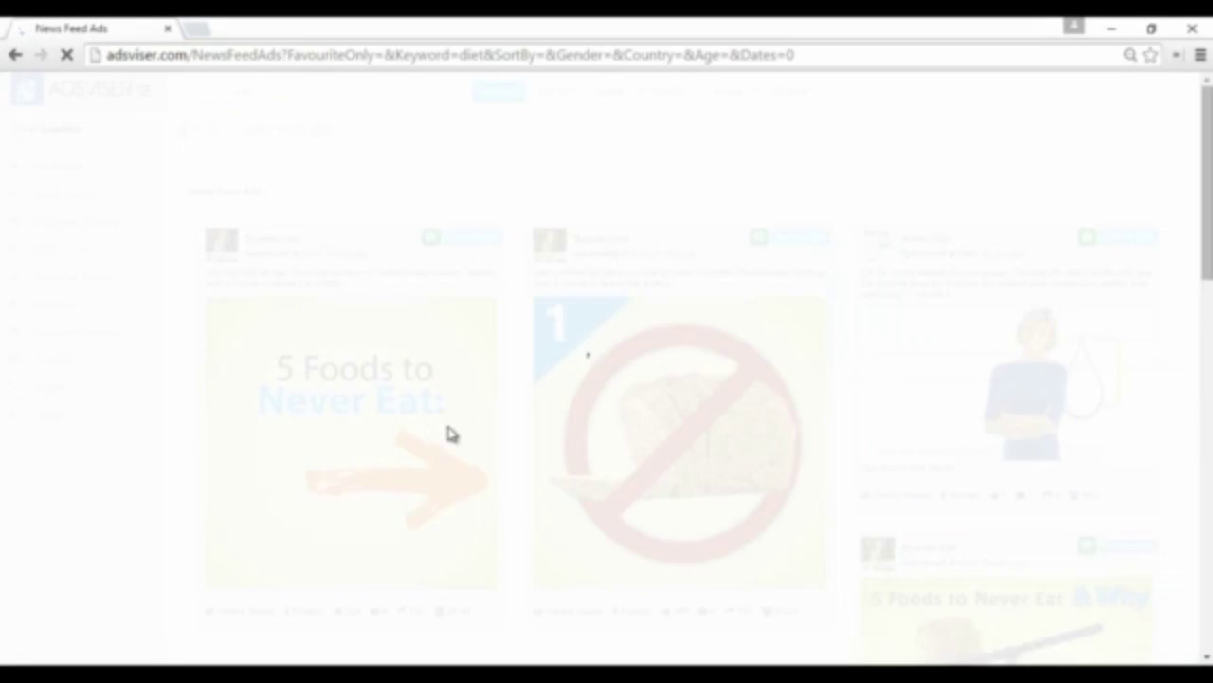
pyautogui.scroll(-1, 450, 433)
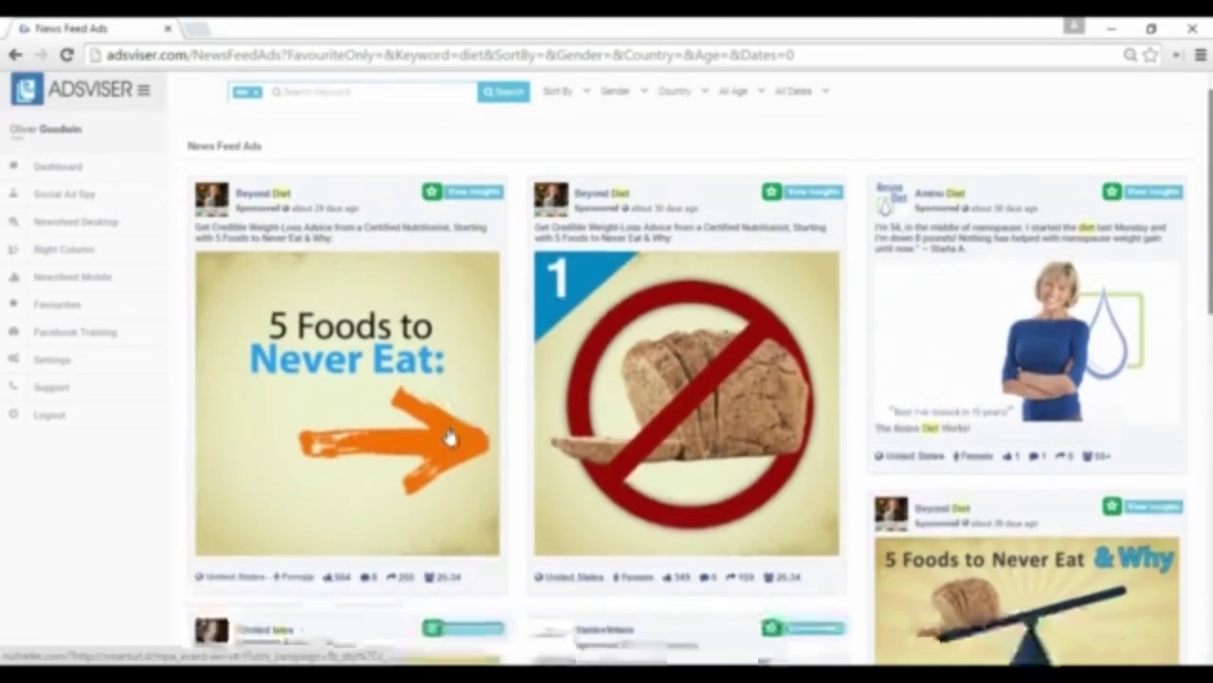
pyautogui.scroll(-3, 451, 433)
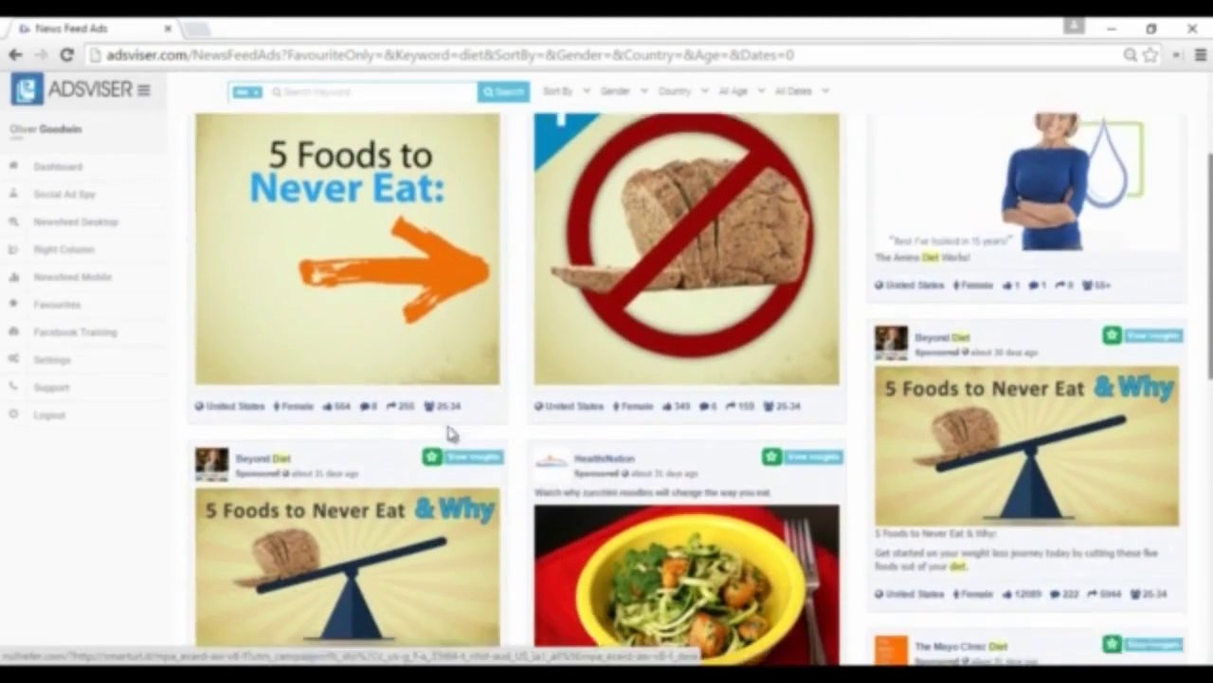
pyautogui.scroll(-3, 450, 433)
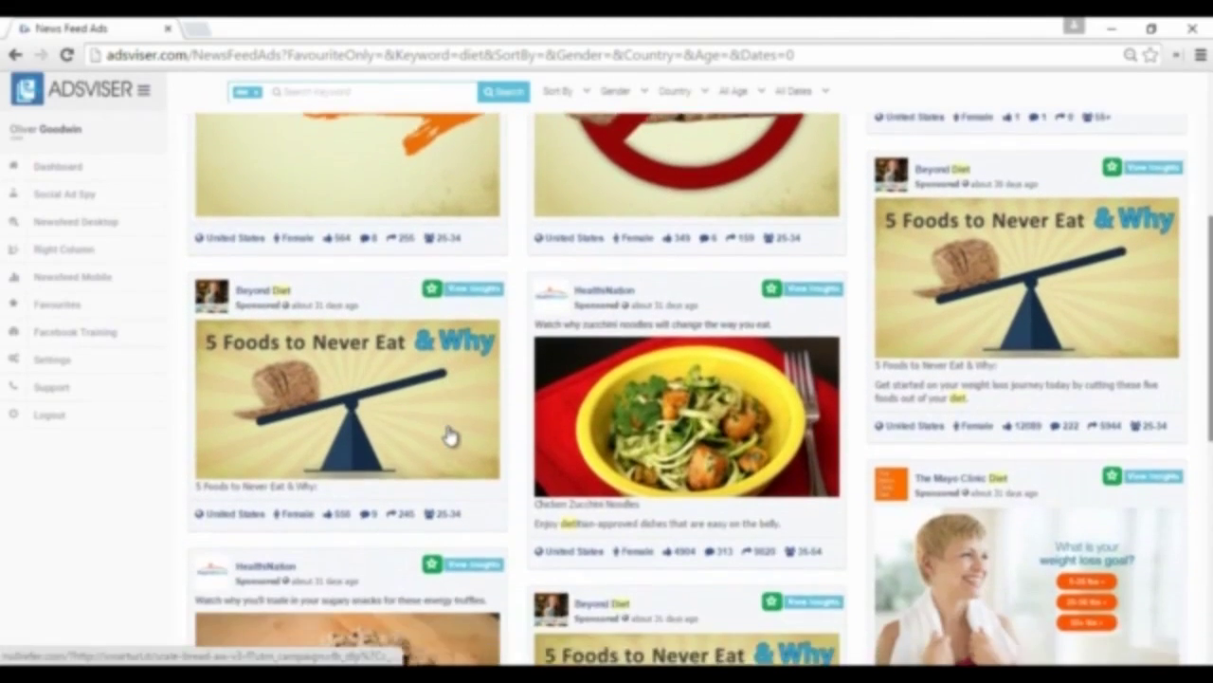
pyautogui.scroll(-1, 451, 433)
pyautogui.scroll(5, 450, 433)
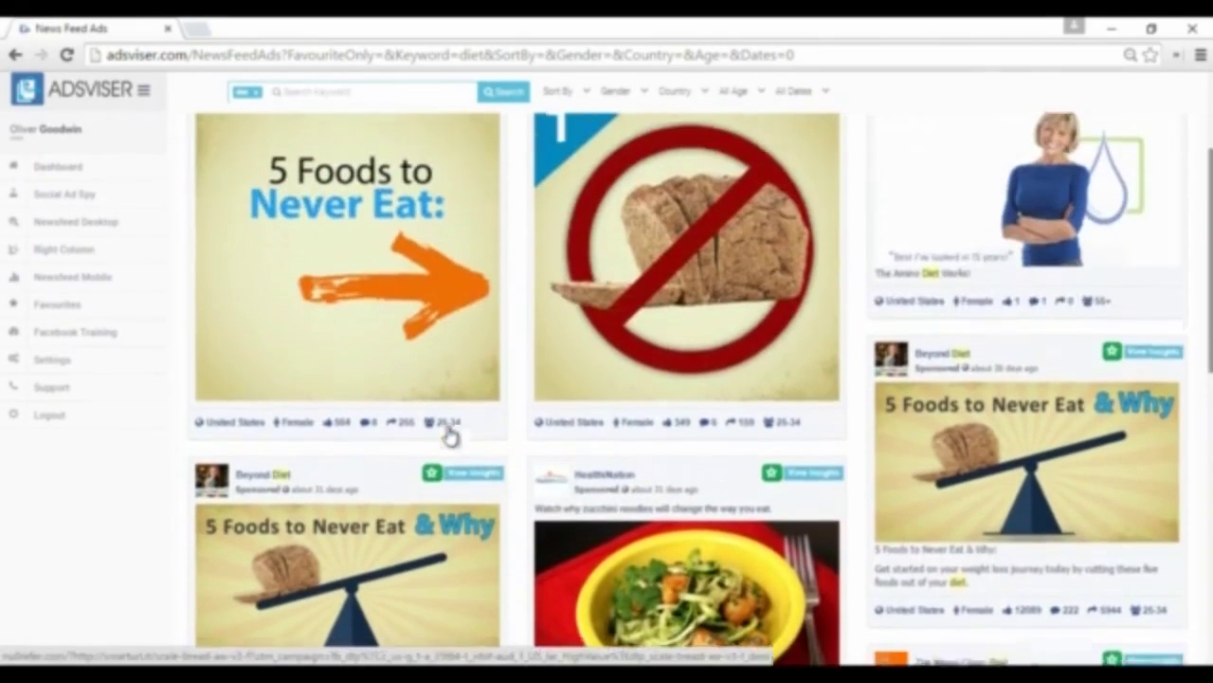
pyautogui.scroll(3, 450, 433)
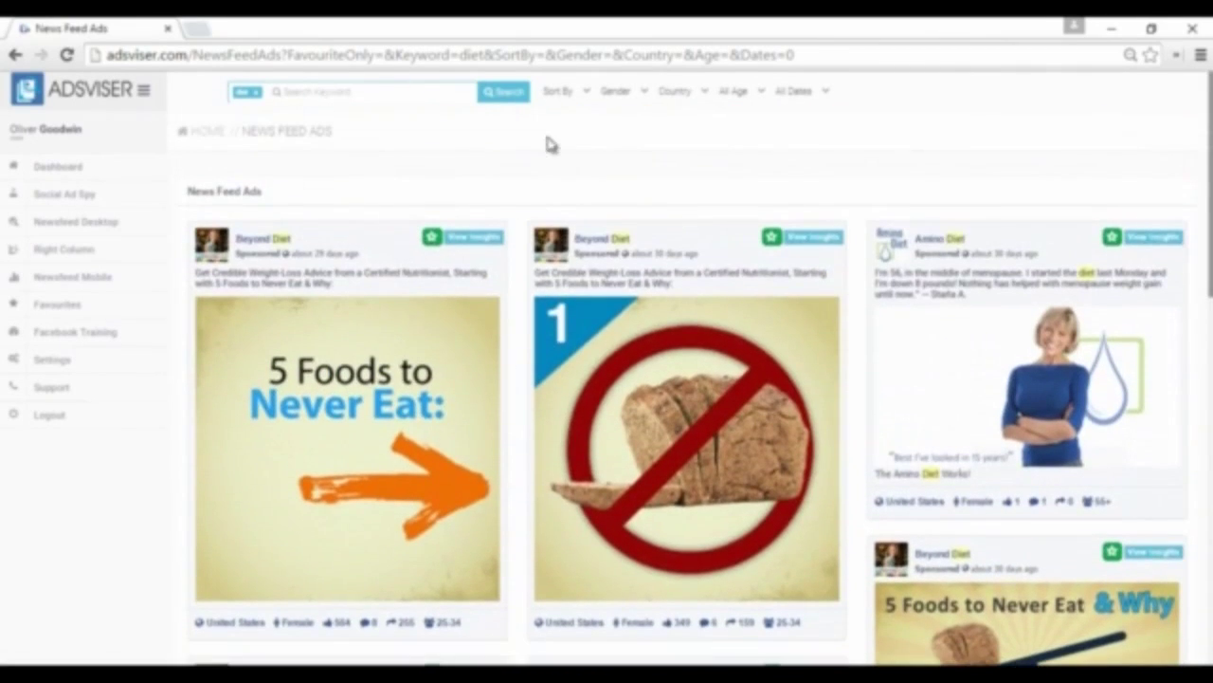
# Step: Examine the available sort options, from date to ad rank, alongside the engagement figures of the diet ads
pyautogui.click(559, 95)
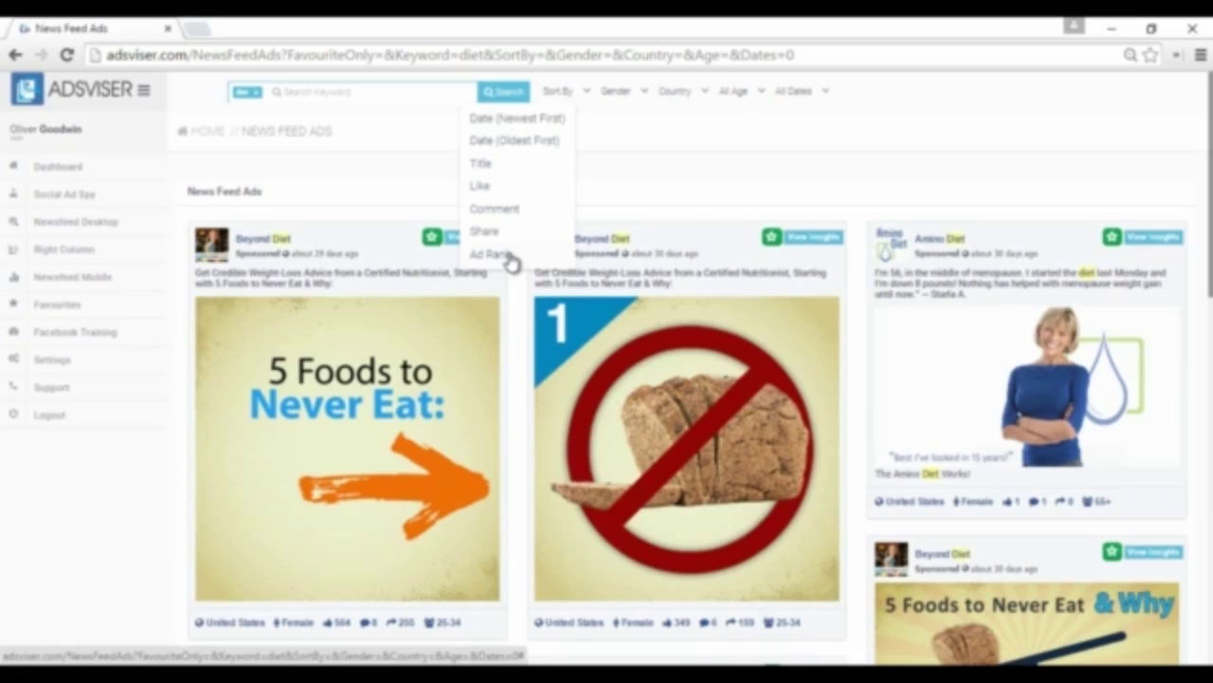
pyautogui.scroll(-3, 535, 353)
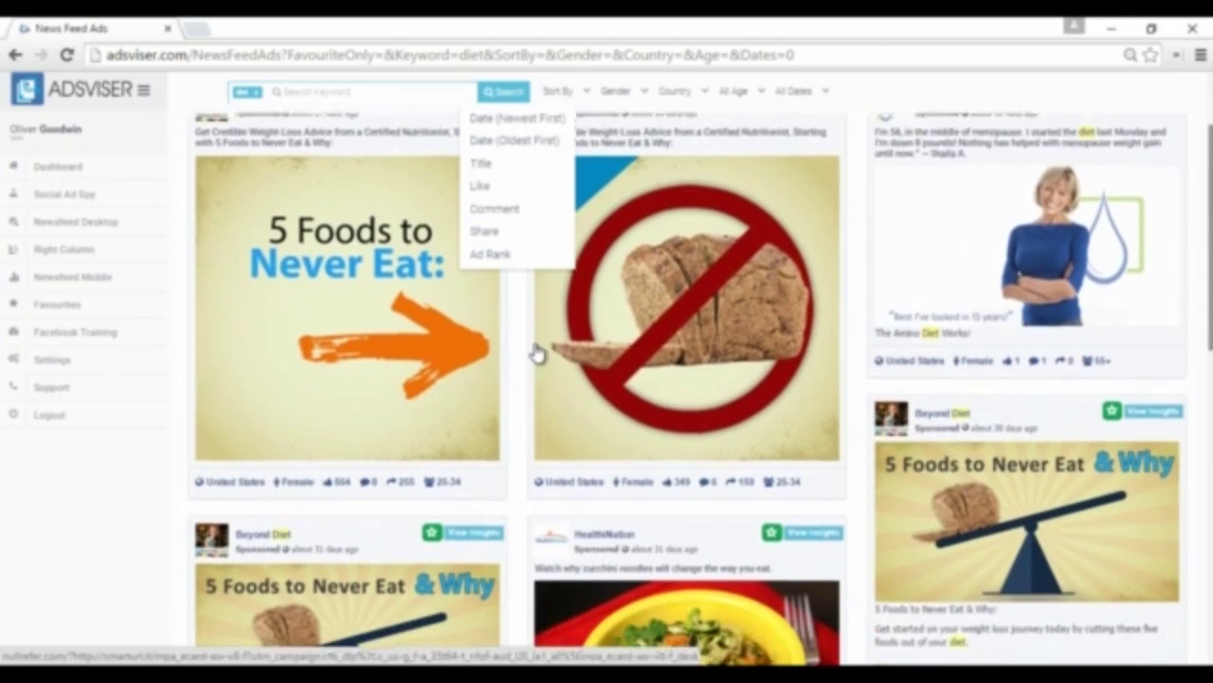
pyautogui.scroll(-1, 801, 541)
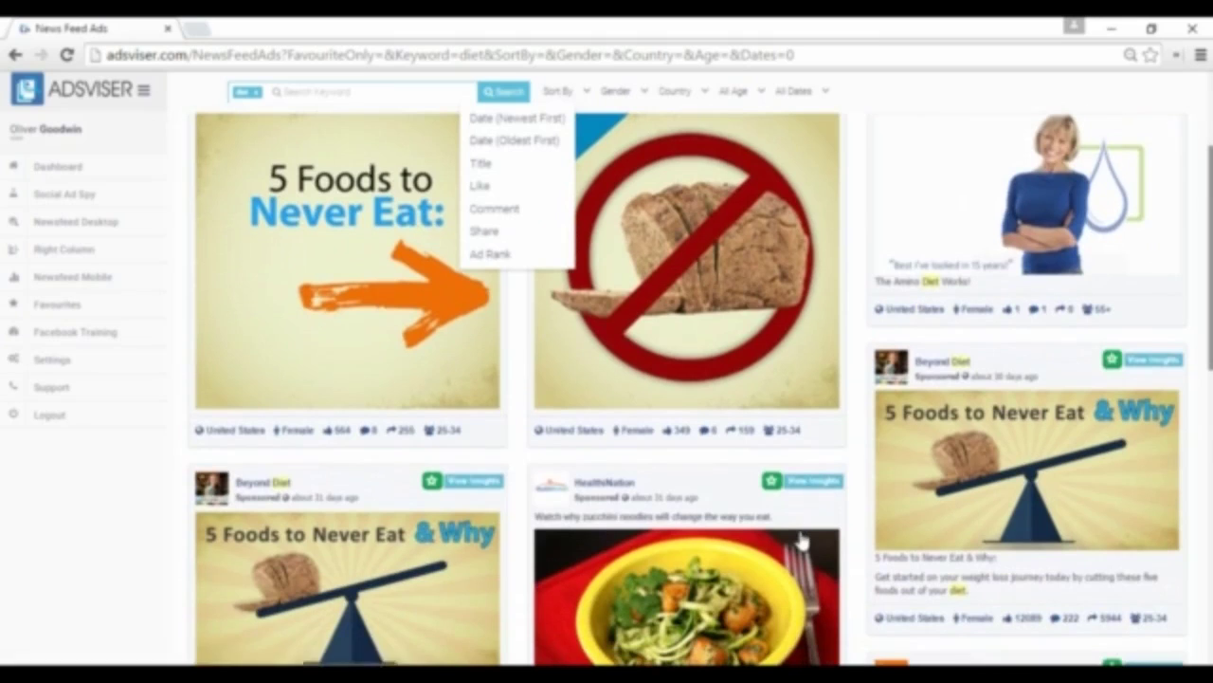
pyautogui.scroll(-1, 801, 540)
pyautogui.scroll(1, 801, 540)
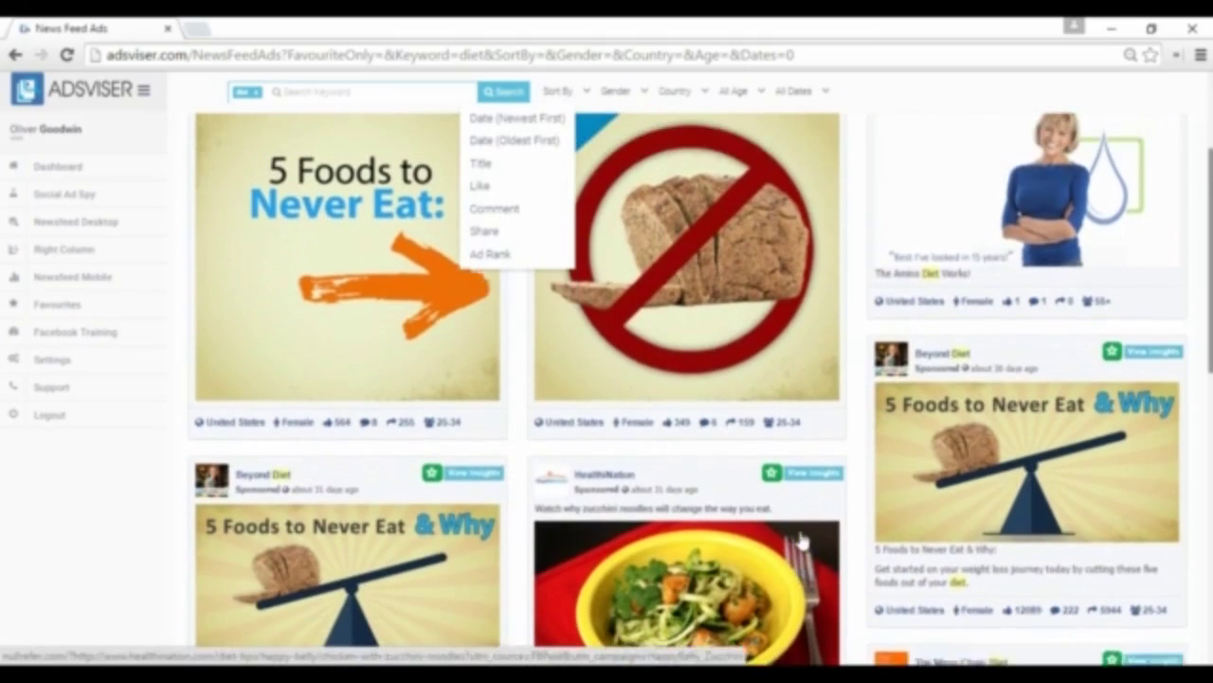
pyautogui.scroll(1, 801, 540)
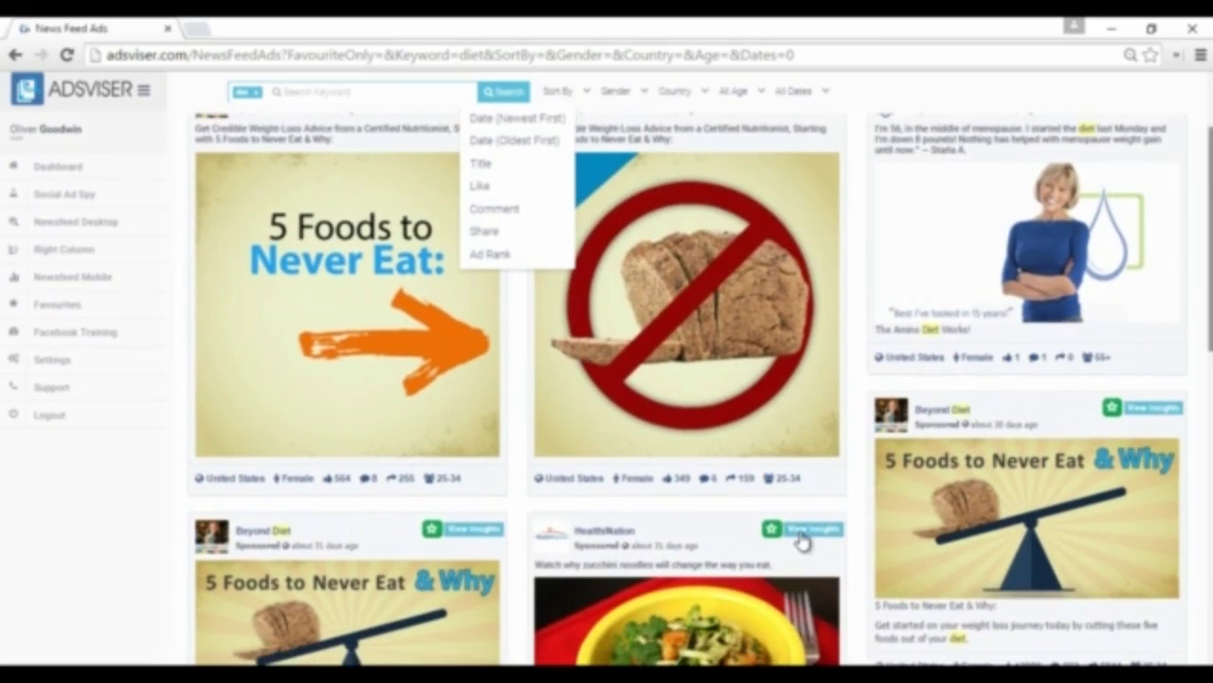
pyautogui.scroll(1, 801, 540)
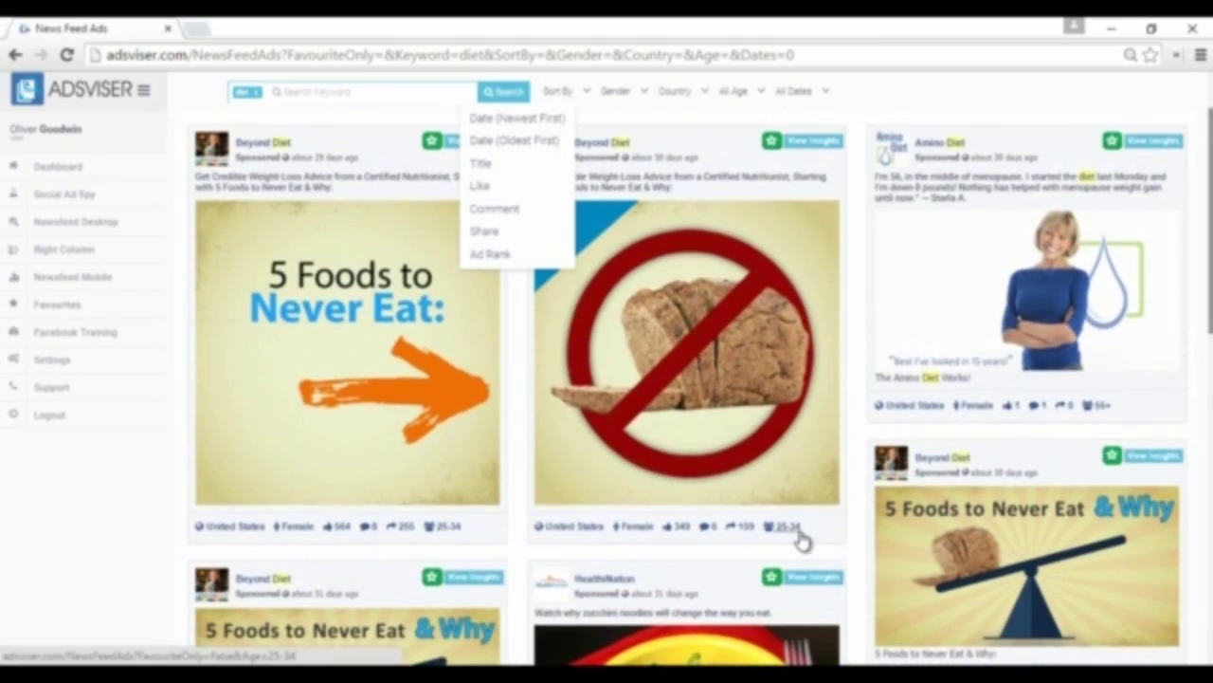
pyautogui.scroll(1, 801, 541)
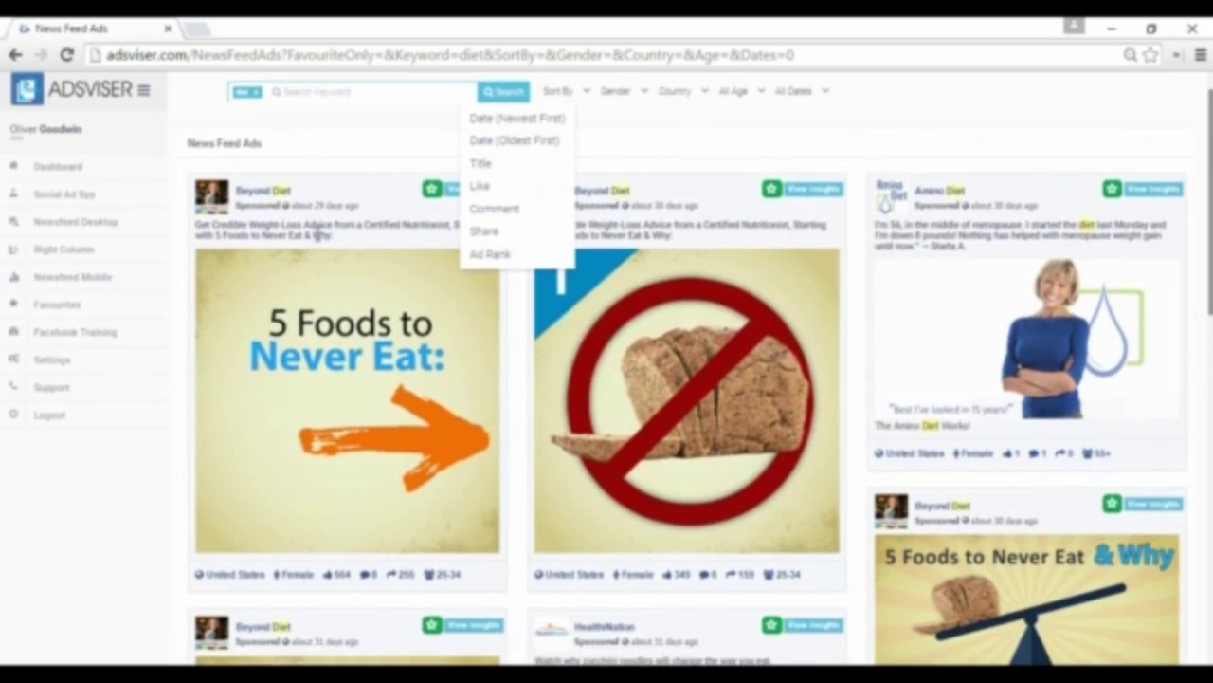
pyautogui.click(560, 92)
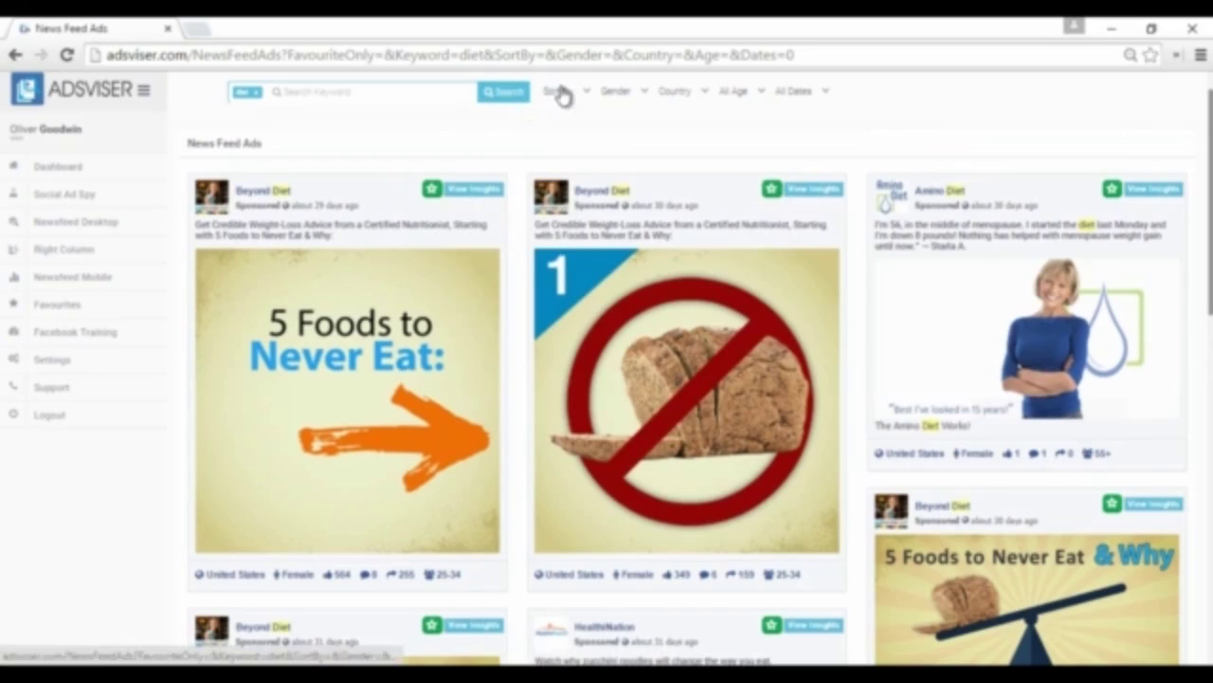
# Step: Review the insights of the Amino Diet ad, including its ranks, social traffic and linked Amazon page, and close them
pyautogui.click(1149, 189)
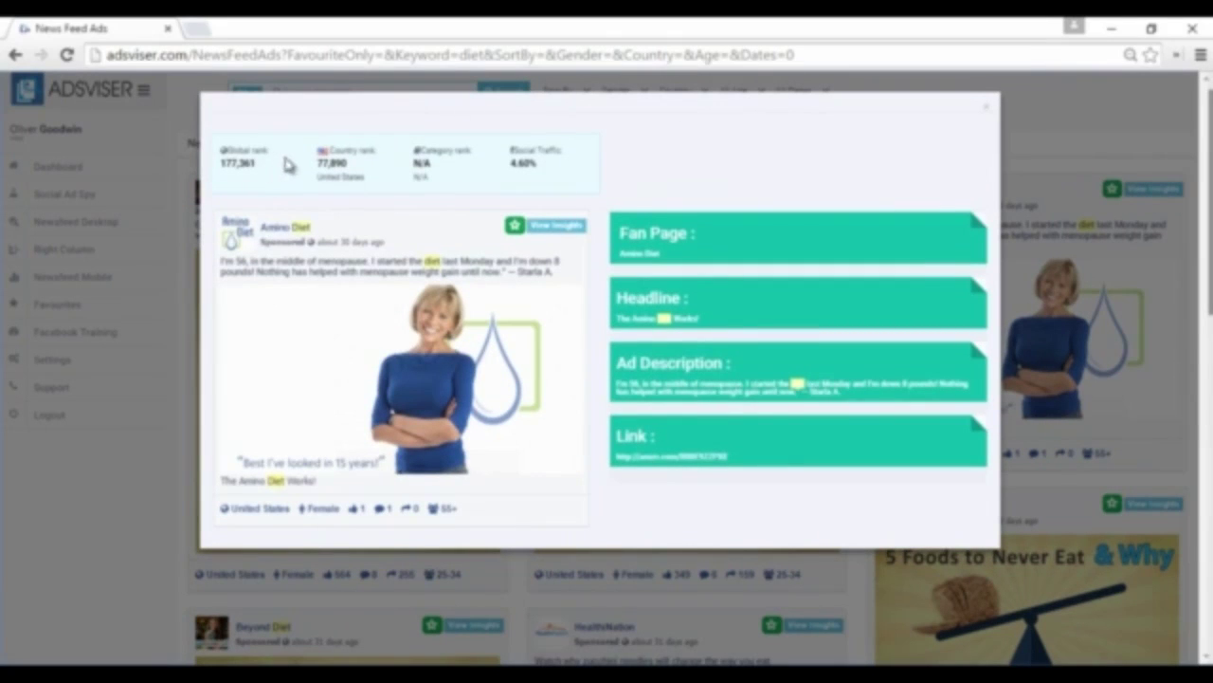
pyautogui.moveTo(228, 152); pyautogui.dragTo(241, 152)
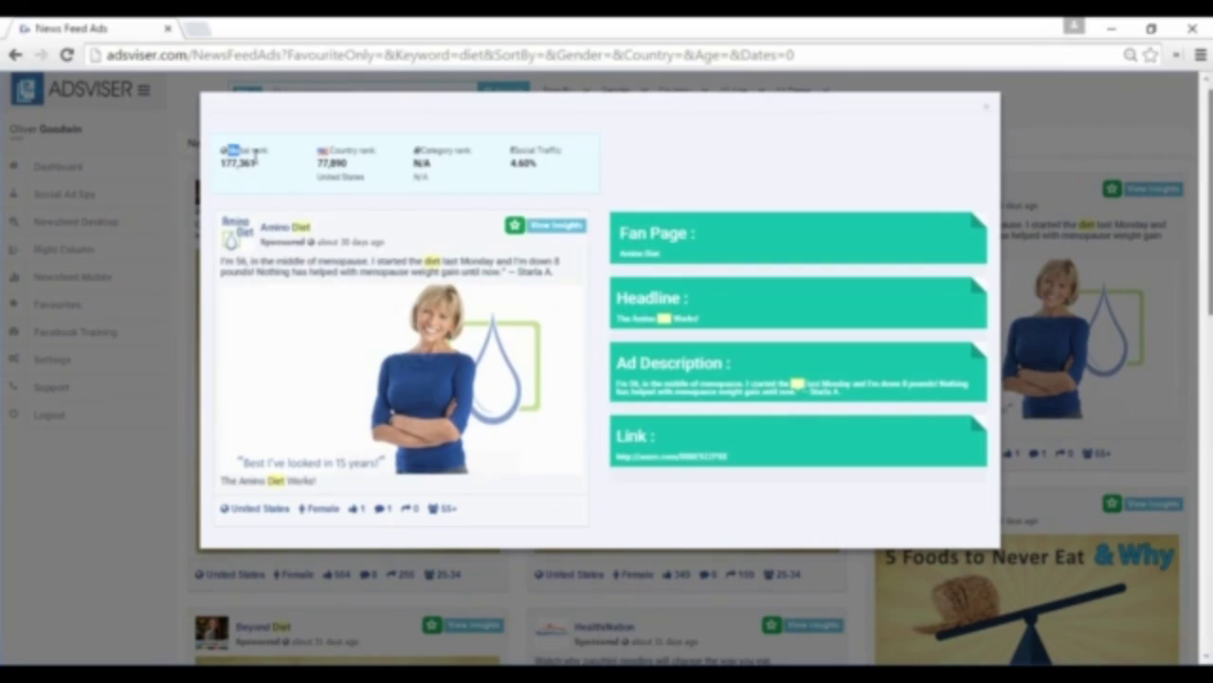
pyautogui.doubleClick(343, 150)
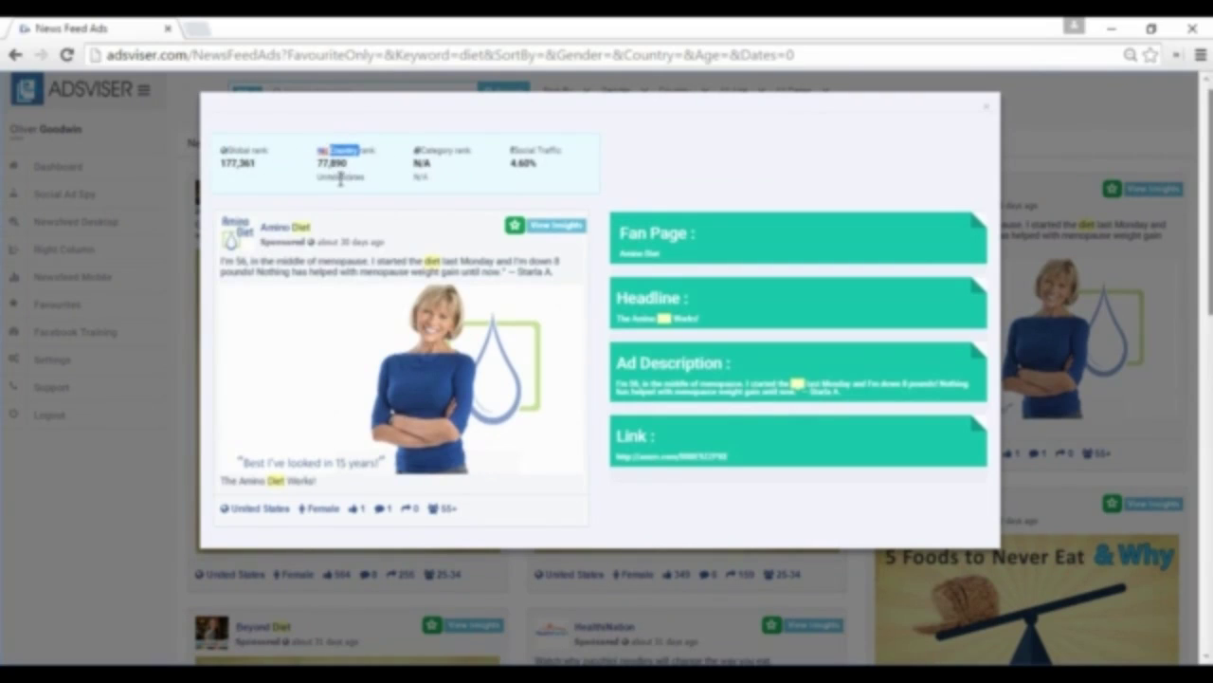
pyautogui.moveTo(497, 153); pyautogui.dragTo(537, 154)
pyautogui.click(537, 153)
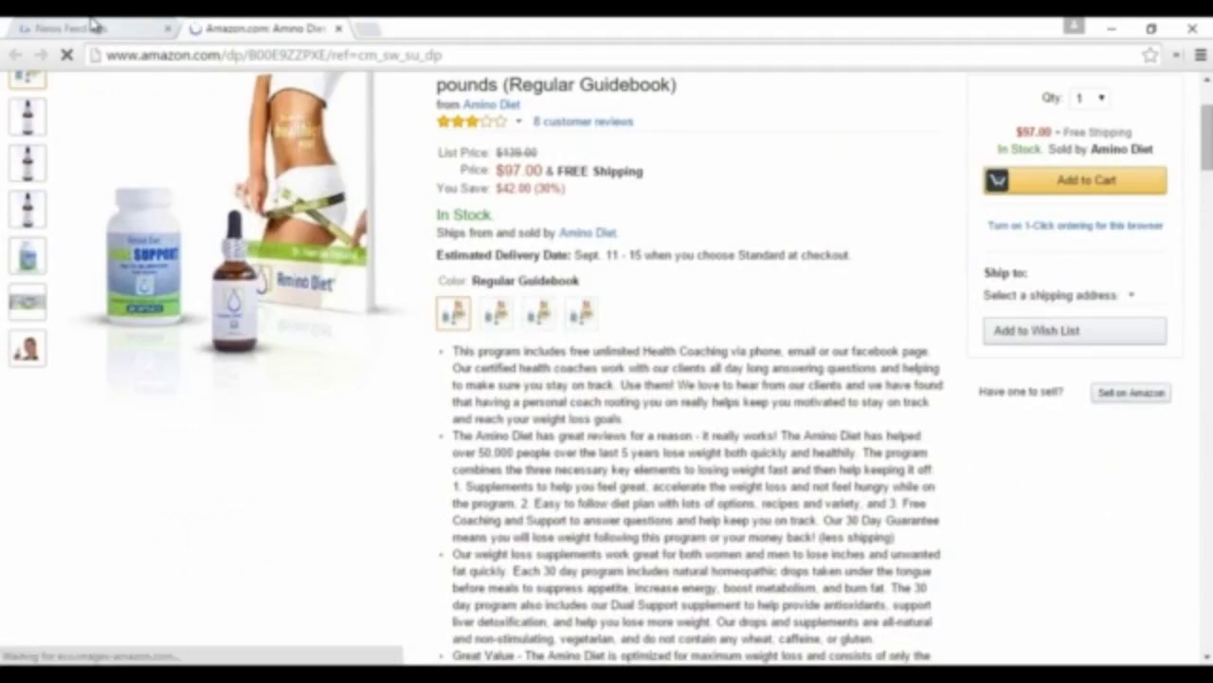
pyautogui.click(94, 27)
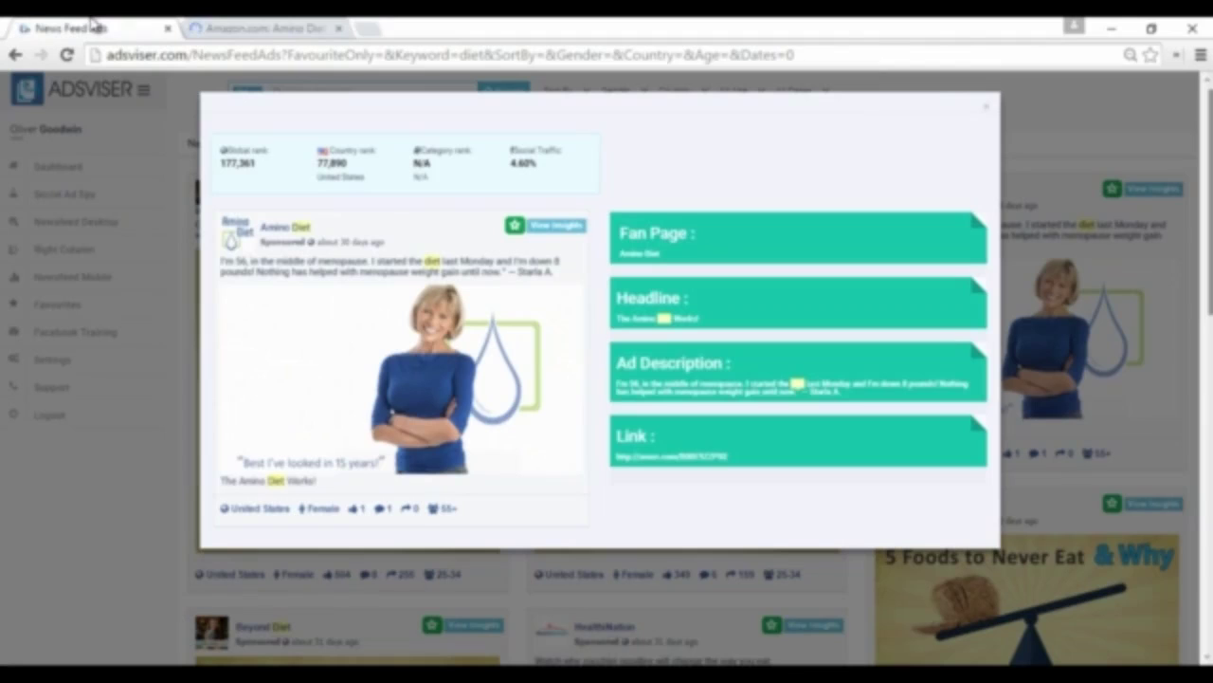
pyautogui.click(986, 110)
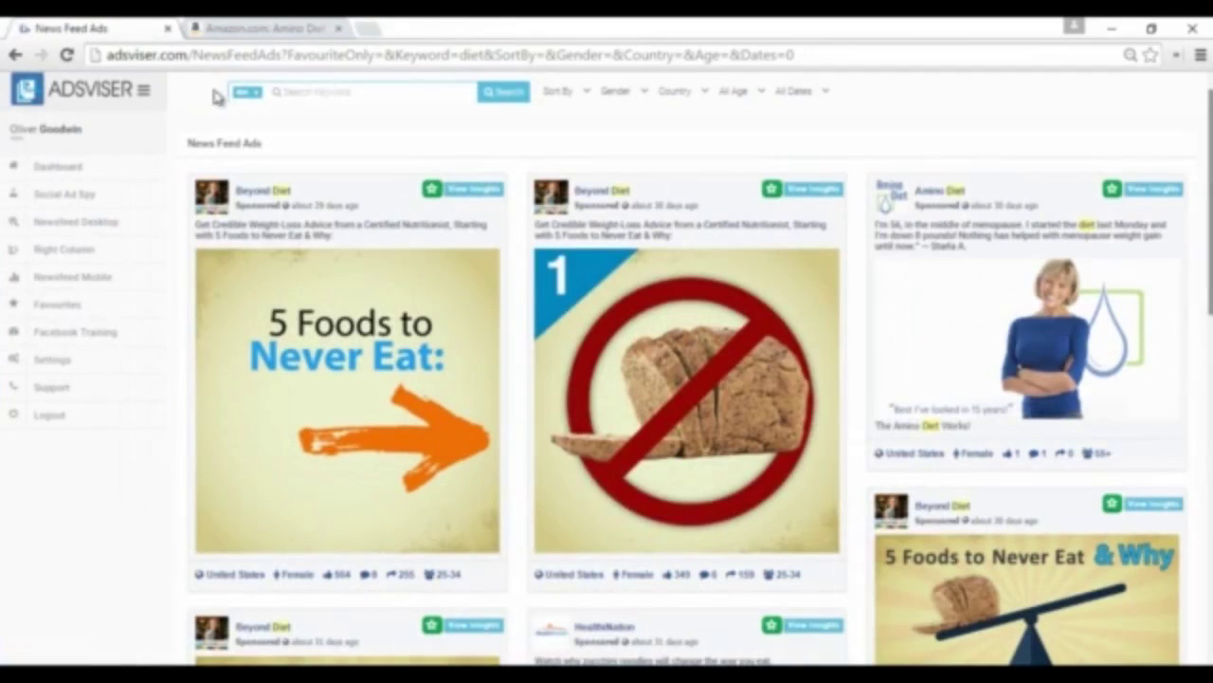
# Step: Replace the "diet" keyword with "teespring" and search the news feed ads for it
pyautogui.click(252, 91)
pyautogui.press('BackSpace')
pyautogui.write('tea')
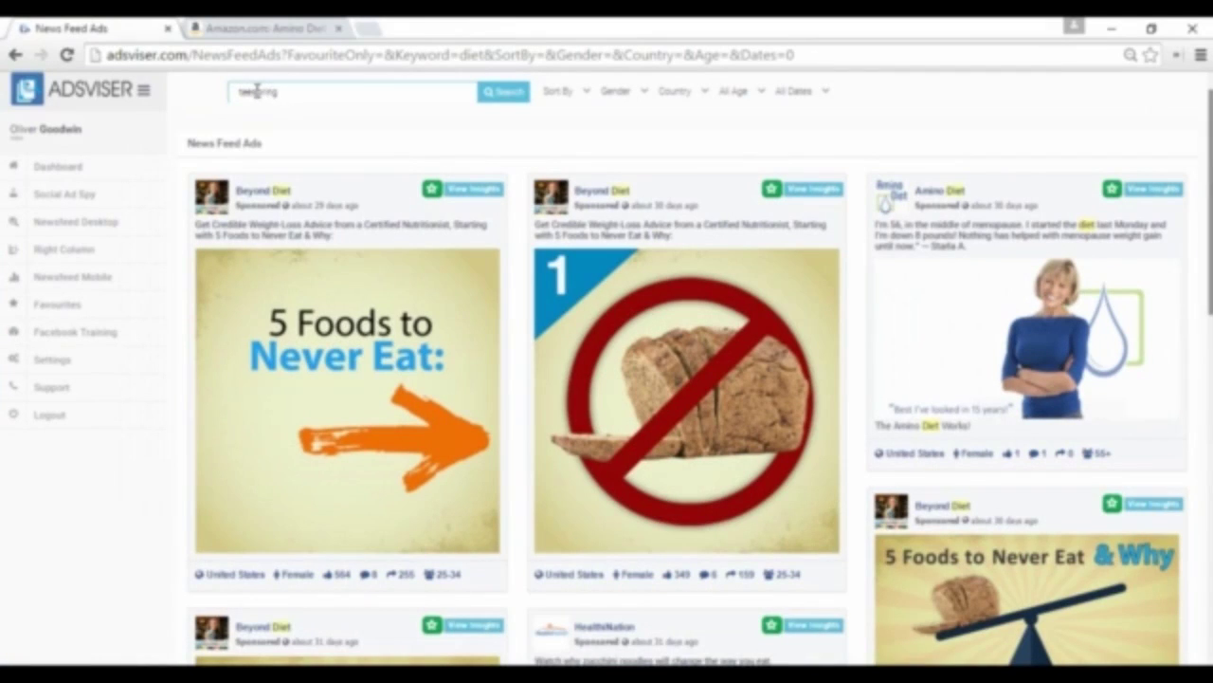
pyautogui.write('tox')
pyautogui.press('Return')
pyautogui.click(494, 97)
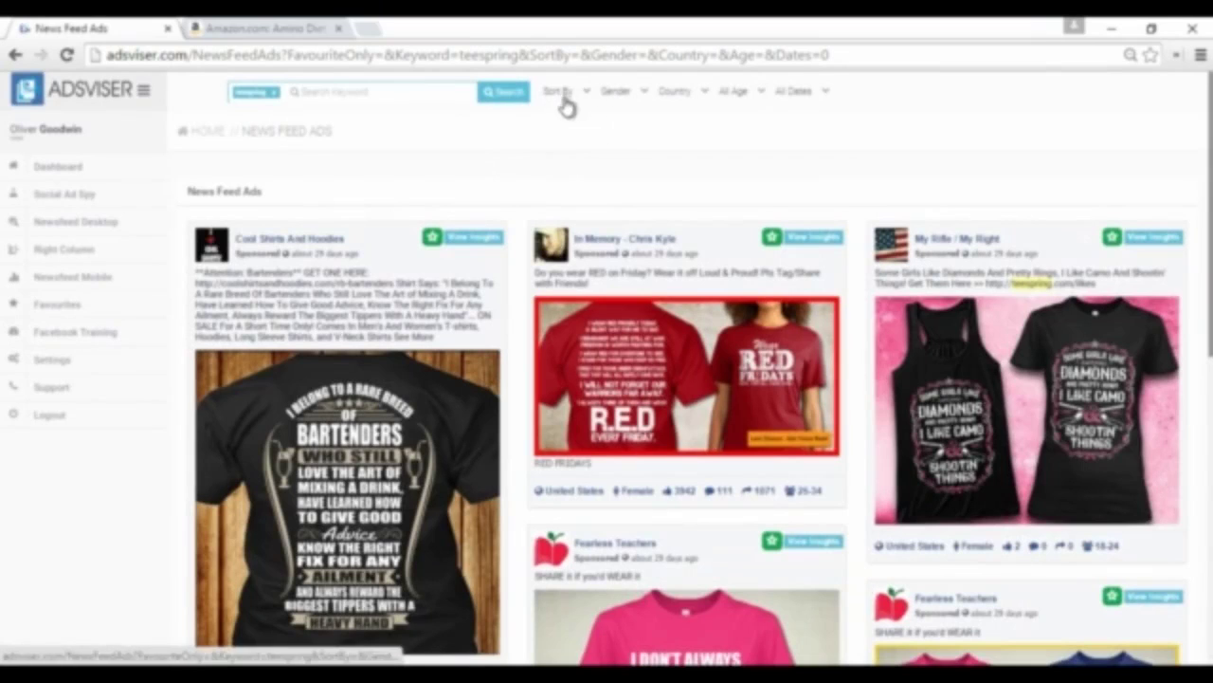
pyautogui.scroll(-1, 569, 180)
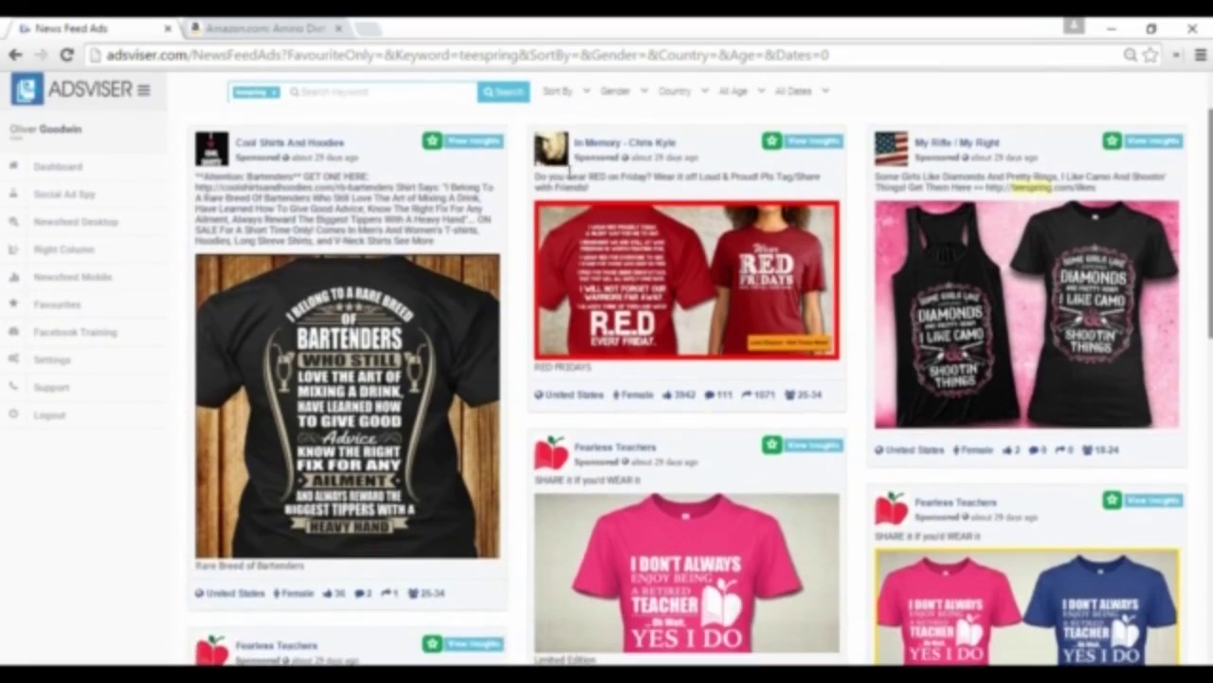
# Step: Show only the favourite news feed ads and look through the saved ads from the different advertisers
pyautogui.scroll(1, 461, 195)
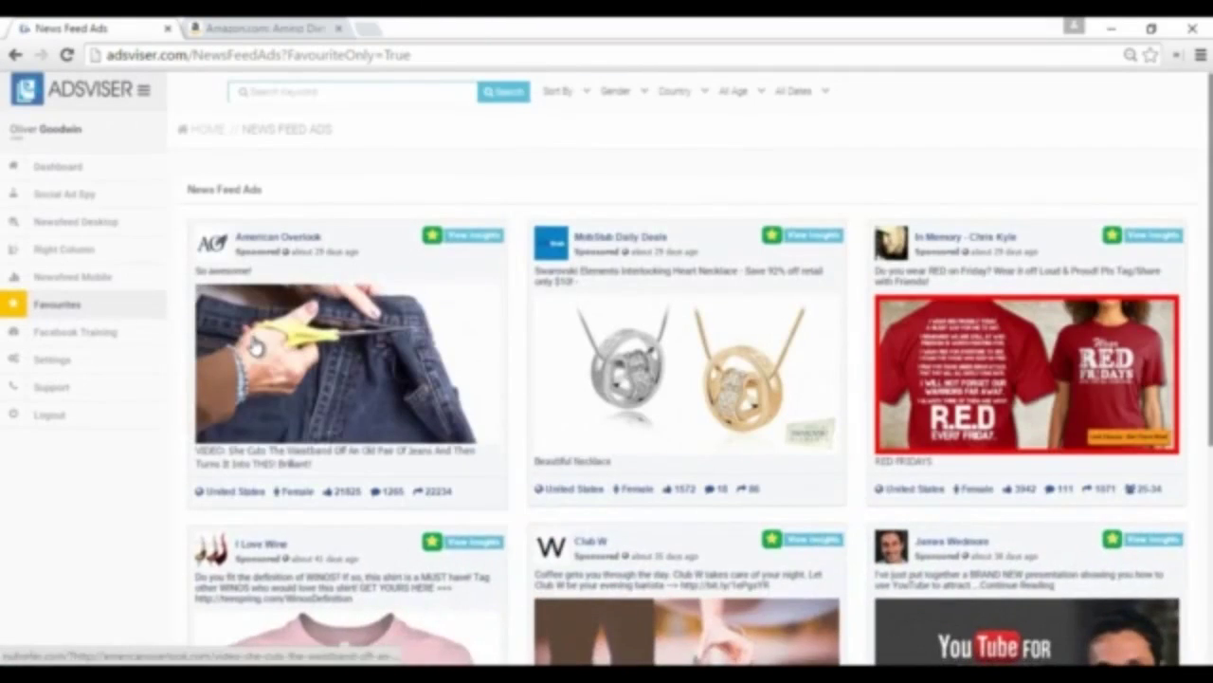
pyautogui.scroll(-3, 254, 347)
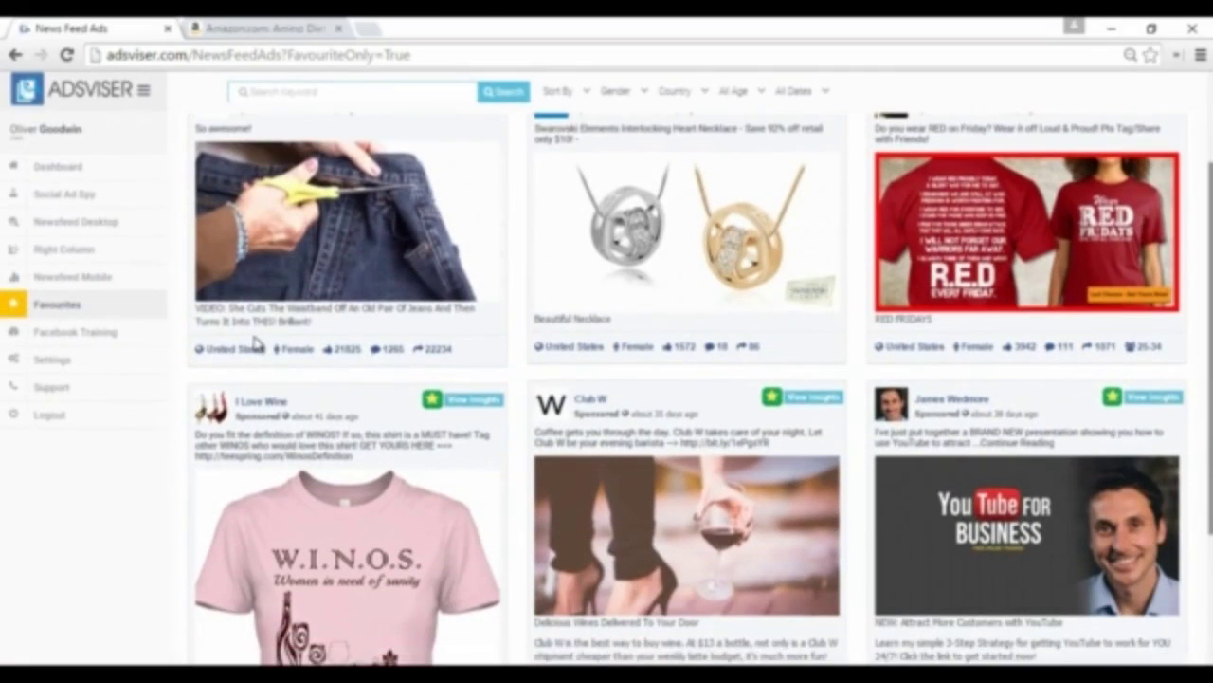
pyautogui.scroll(2, 254, 347)
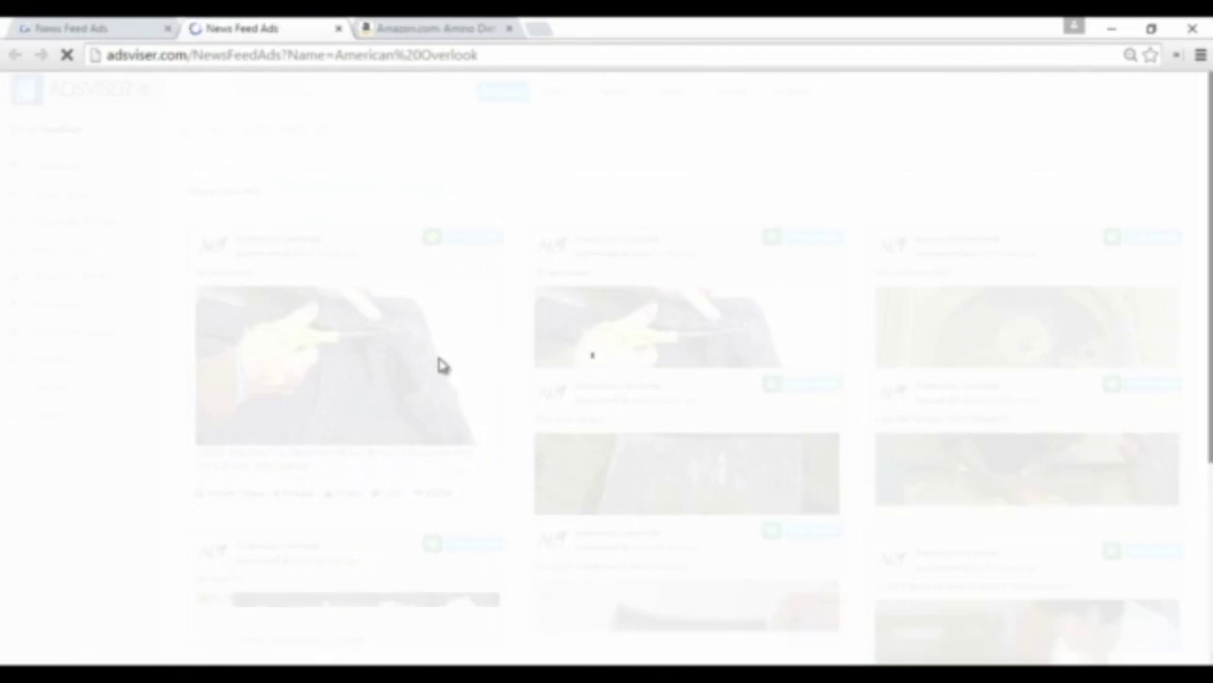
# Step: Look through the news feed ads of the advertiser American Overlook in the separate browser tab
pyautogui.scroll(-3, 439, 364)
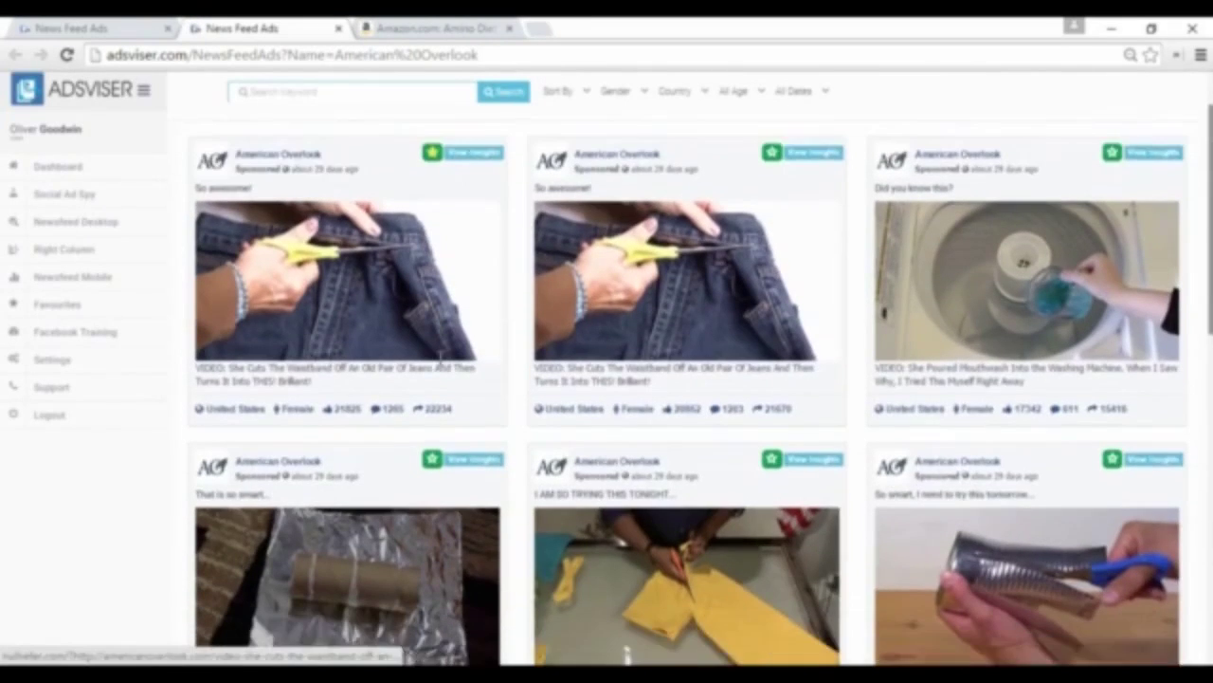
pyautogui.scroll(-2, 439, 365)
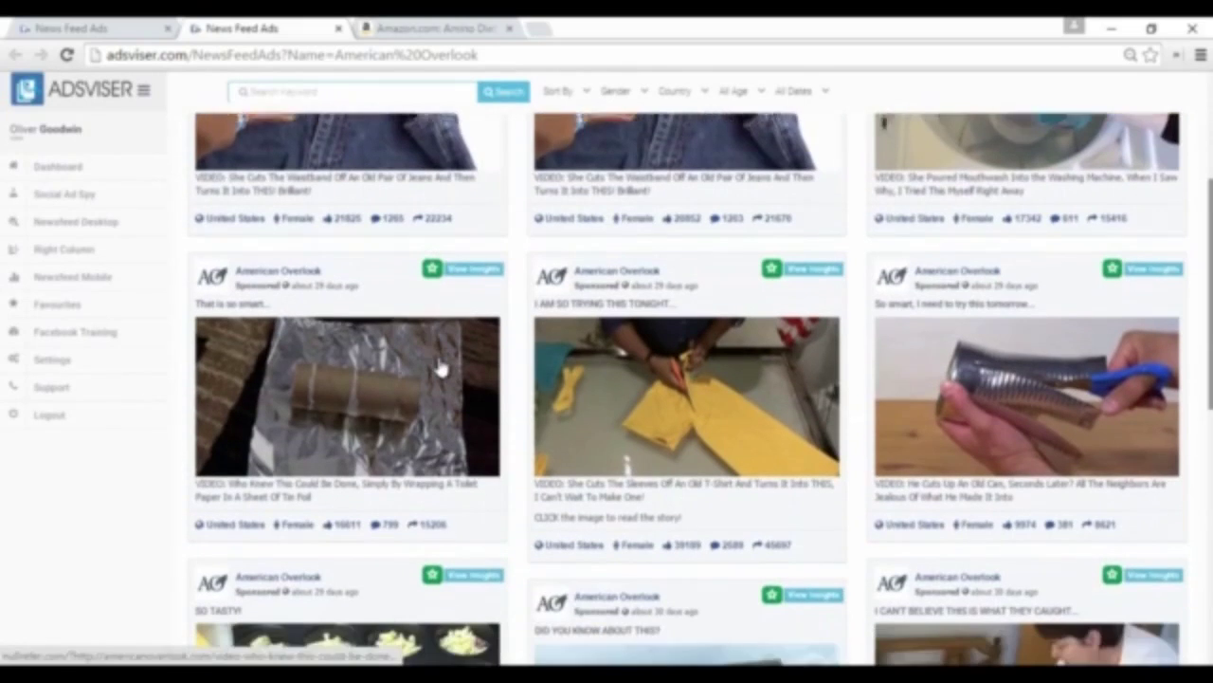
pyautogui.scroll(-1, 439, 368)
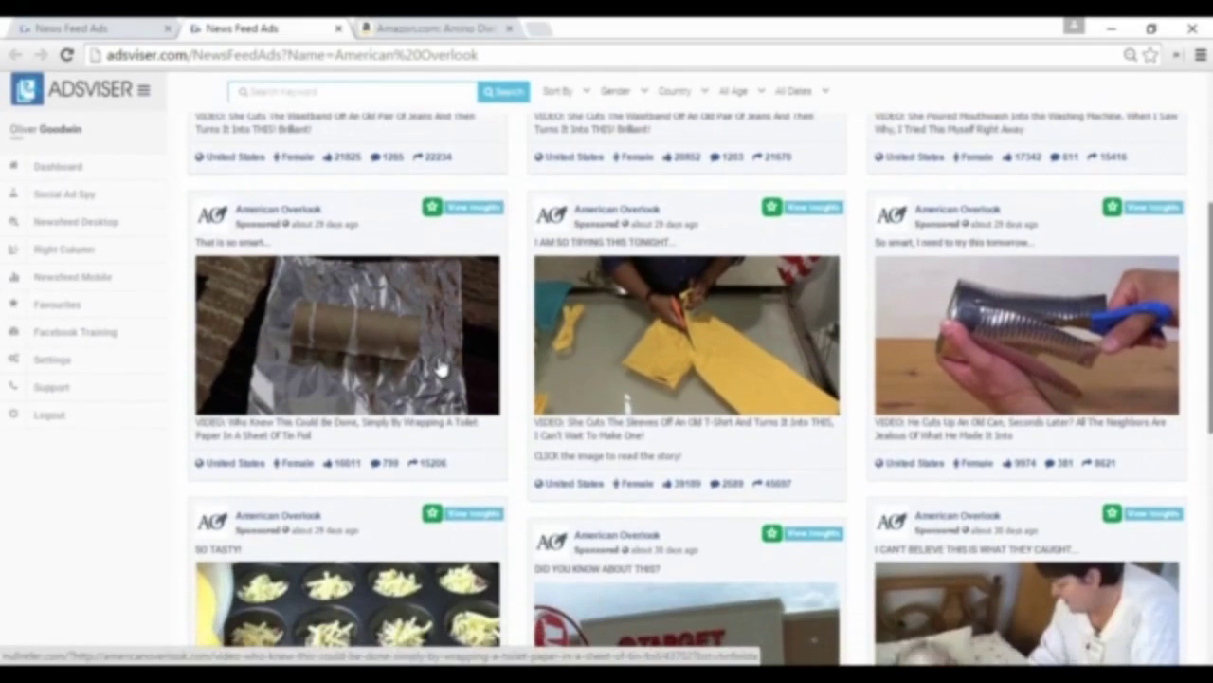